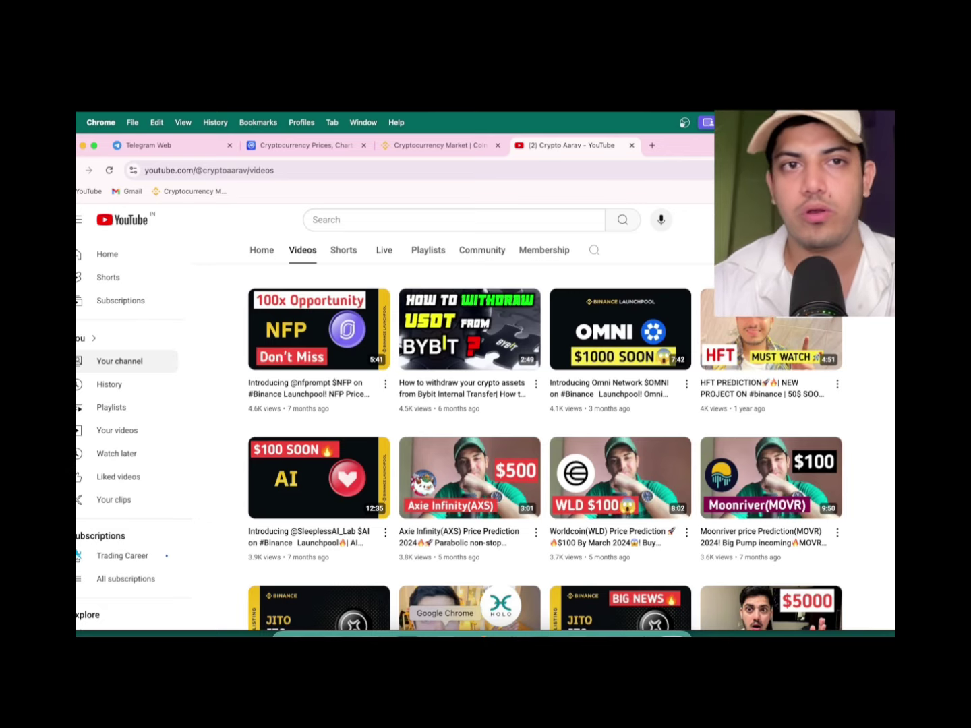
- Replace the SHIB market search with doge and open the DOGE/USDT trading chart
{"action": "left_click", "coordinate": [433, 144]}
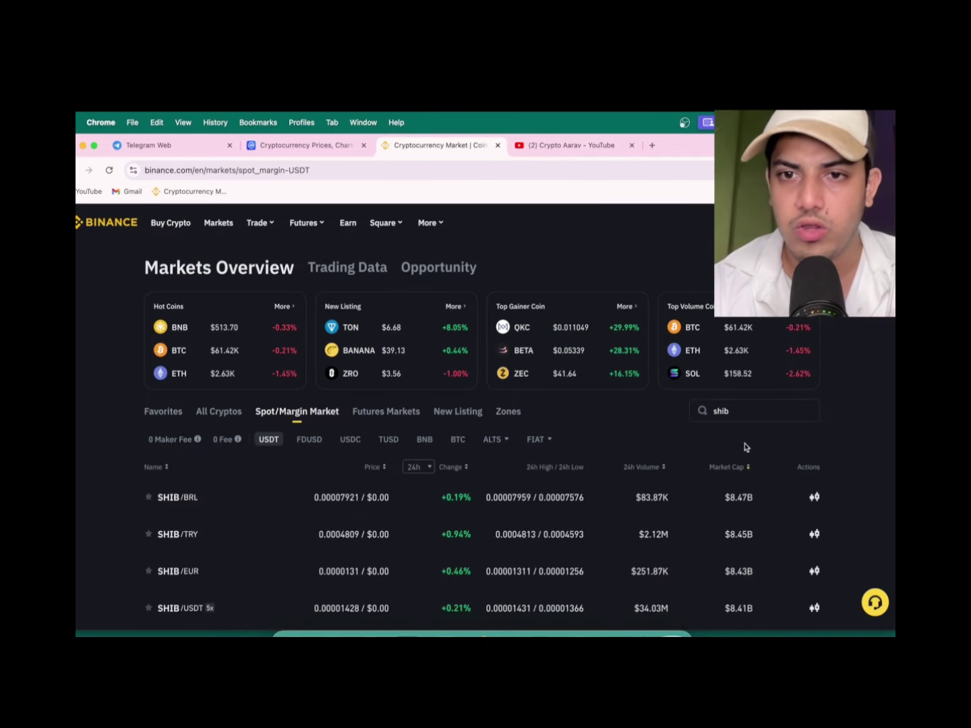
{"action": "left_click", "coordinate": [745, 415]}
{"action": "key", "text": "BackSpace"}
{"action": "key", "text": "BackSpace"}
{"action": "key", "text": "BackSpace"}
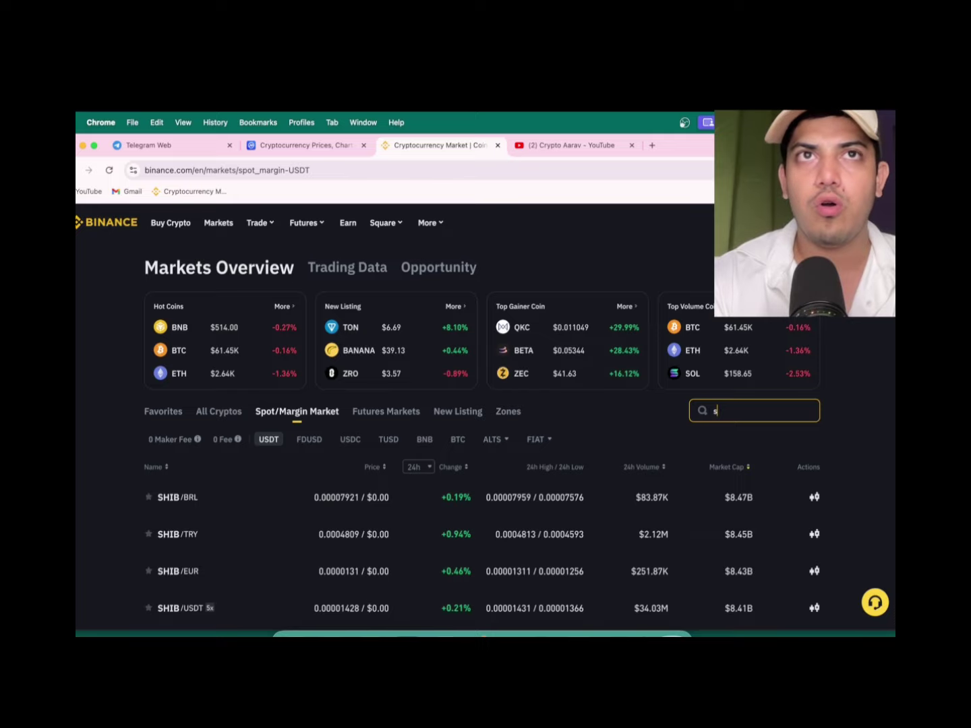
{"action": "key", "text": "BackSpace"}
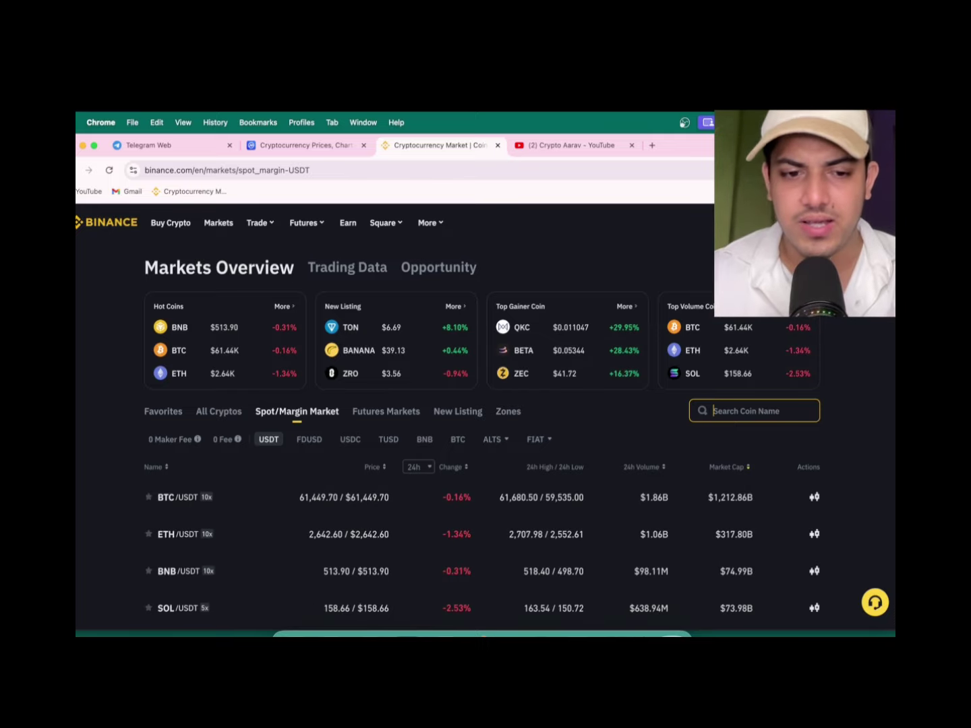
{"action": "type", "text": "dog"}
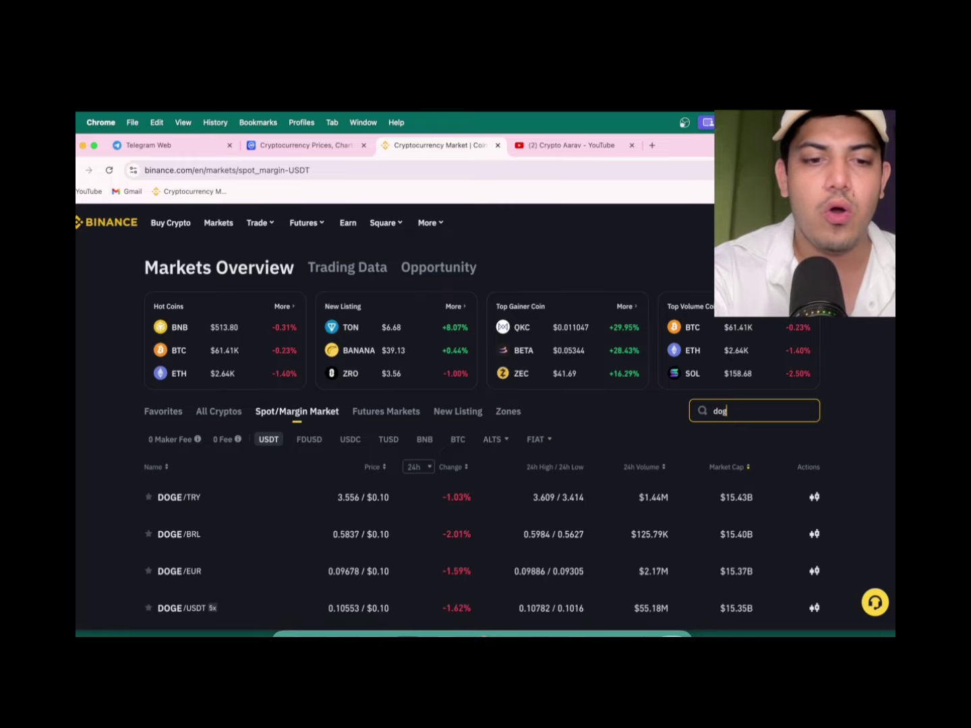
{"action": "type", "text": "e"}
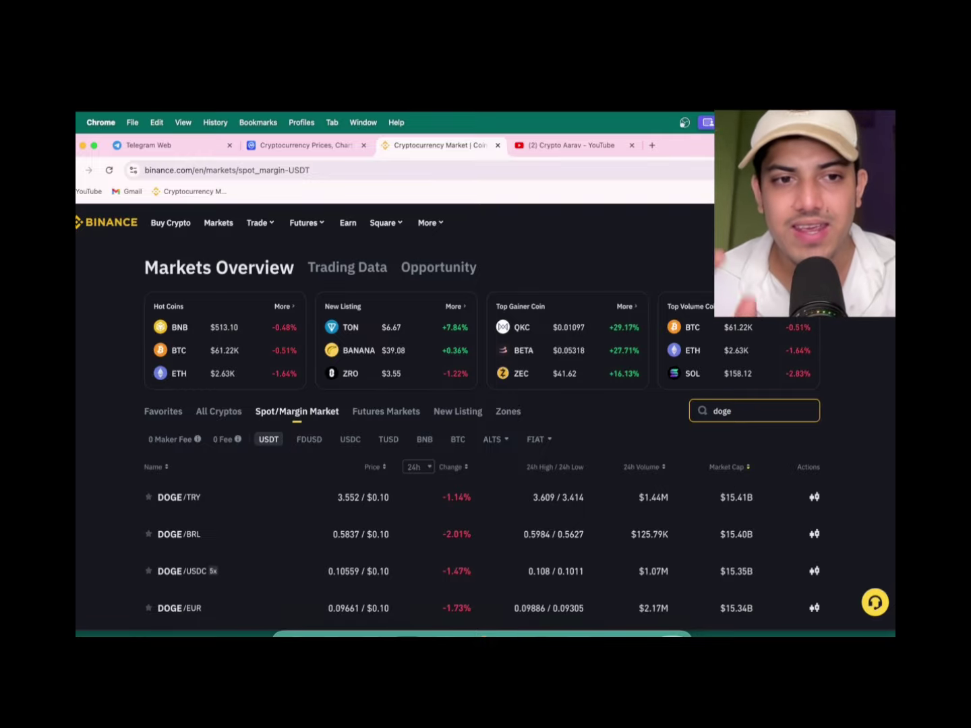
{"action": "scroll", "coordinate": [451, 386], "scroll_direction": "down", "scroll_amount": 3}
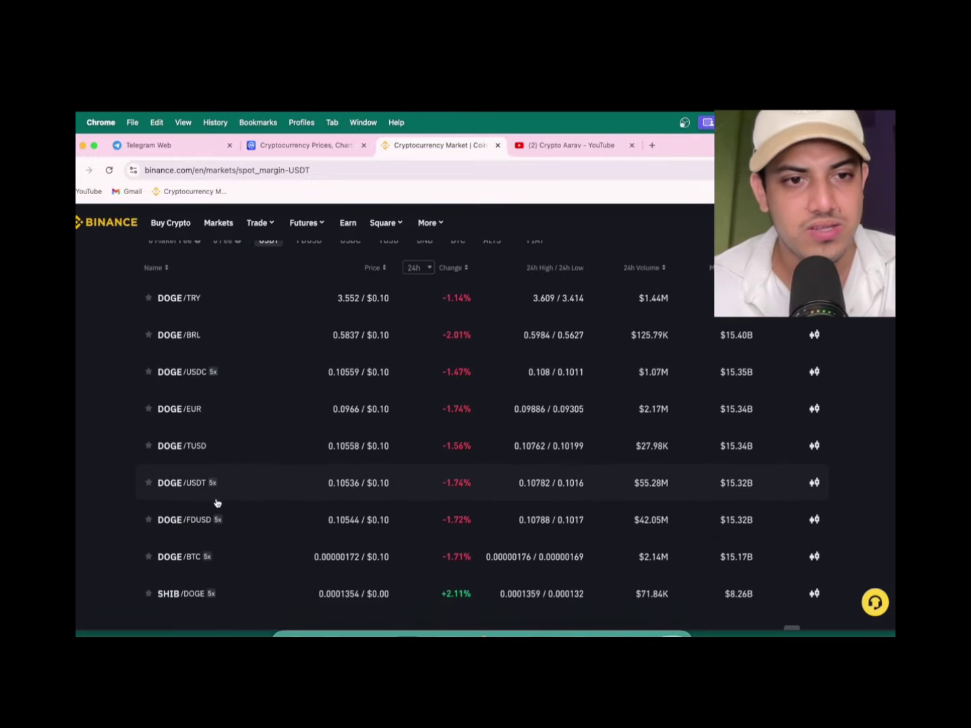
{"action": "scroll", "coordinate": [216, 502], "scroll_direction": "down", "scroll_amount": 1}
{"action": "scroll", "coordinate": [220, 502], "scroll_direction": "down", "scroll_amount": 2}
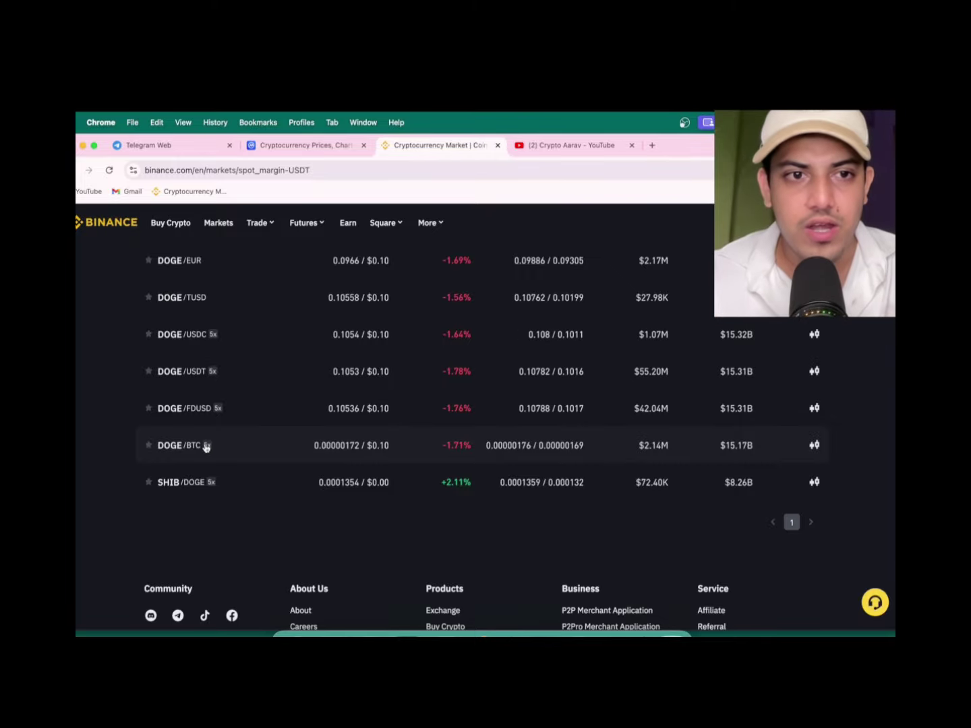
{"action": "scroll", "coordinate": [205, 447], "scroll_direction": "up", "scroll_amount": 3}
{"action": "scroll", "coordinate": [203, 375], "scroll_direction": "up", "scroll_amount": 1}
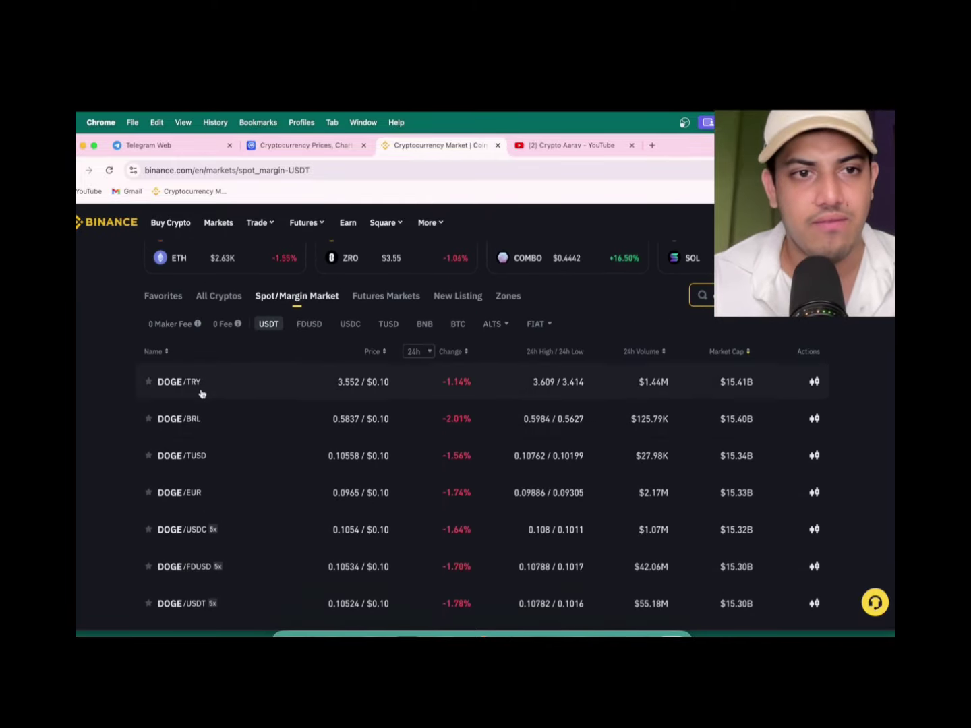
{"action": "scroll", "coordinate": [203, 466], "scroll_direction": "down", "scroll_amount": 2}
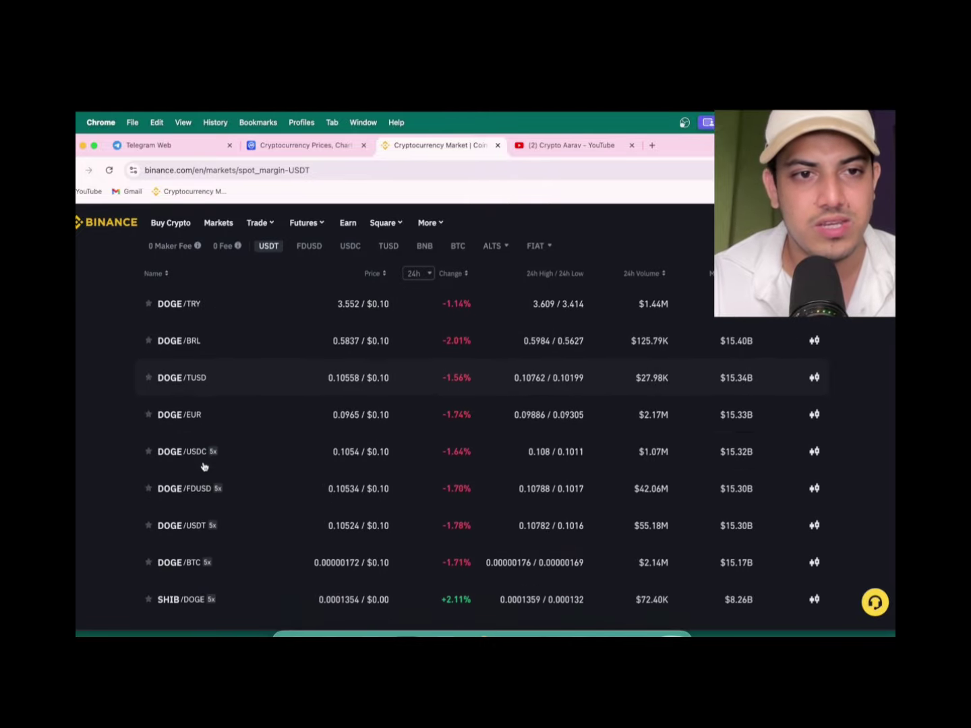
{"action": "scroll", "coordinate": [203, 466], "scroll_direction": "down", "scroll_amount": 2}
{"action": "scroll", "coordinate": [204, 466], "scroll_direction": "down", "scroll_amount": 2}
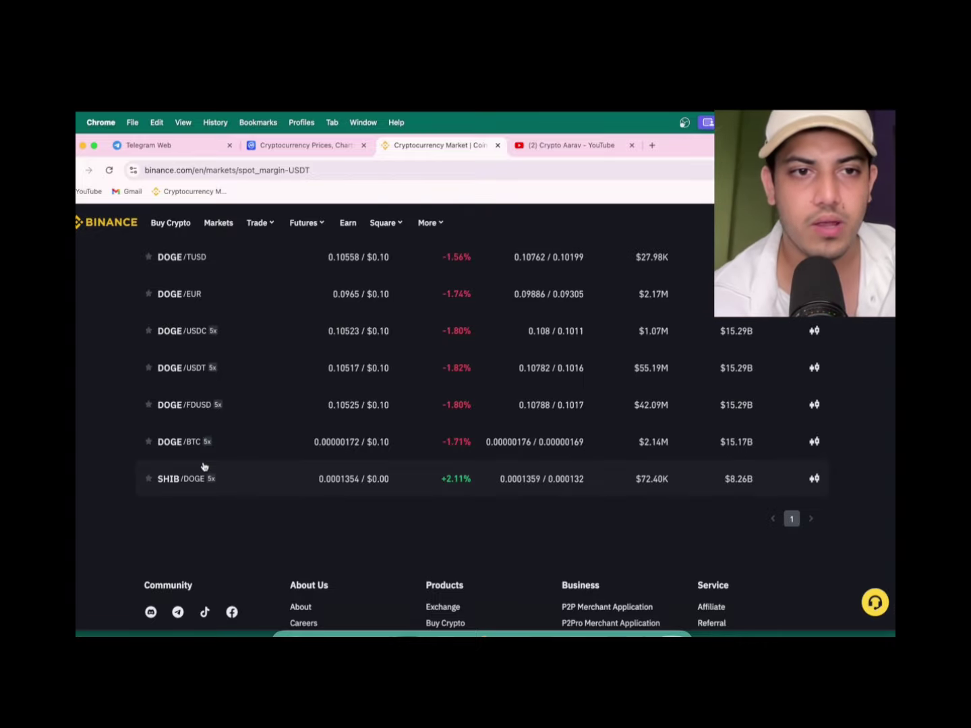
{"action": "left_click", "coordinate": [202, 335]}
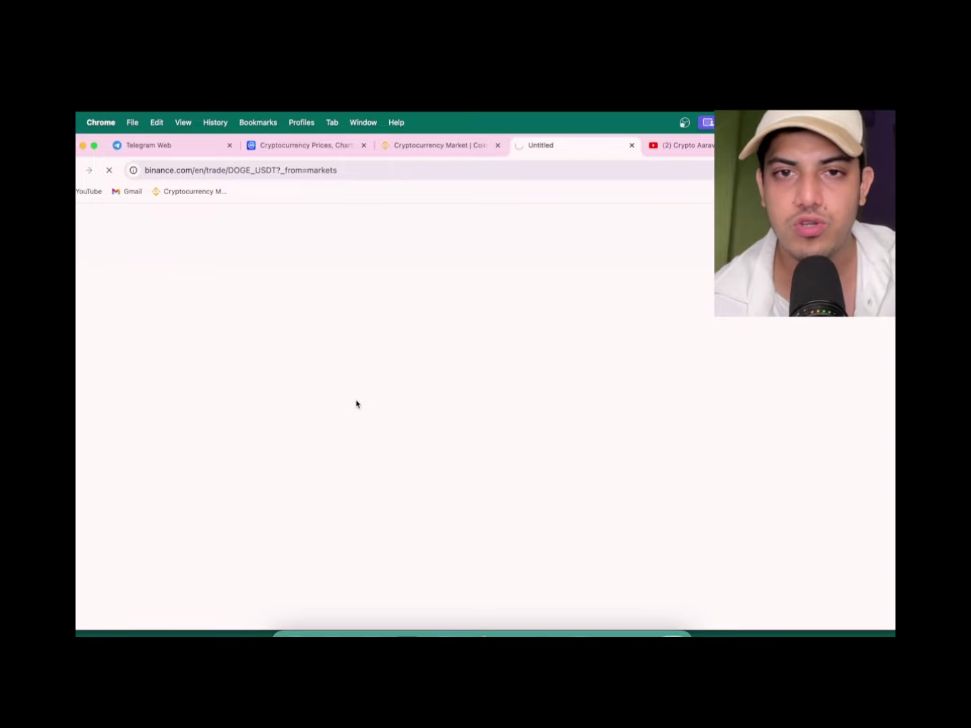
- Zoom the loaded DOGE/USDT daily chart with its horizontal support line
{"action": "left_click", "coordinate": [615, 635]}
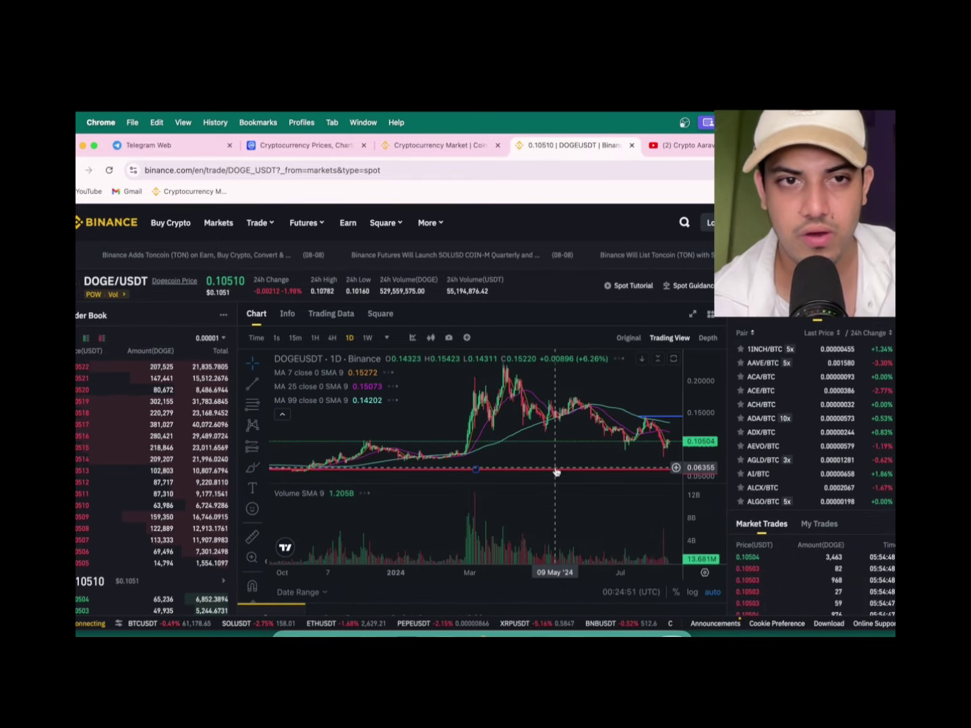
{"action": "scroll", "coordinate": [557, 472], "scroll_direction": "up", "scroll_amount": 2}
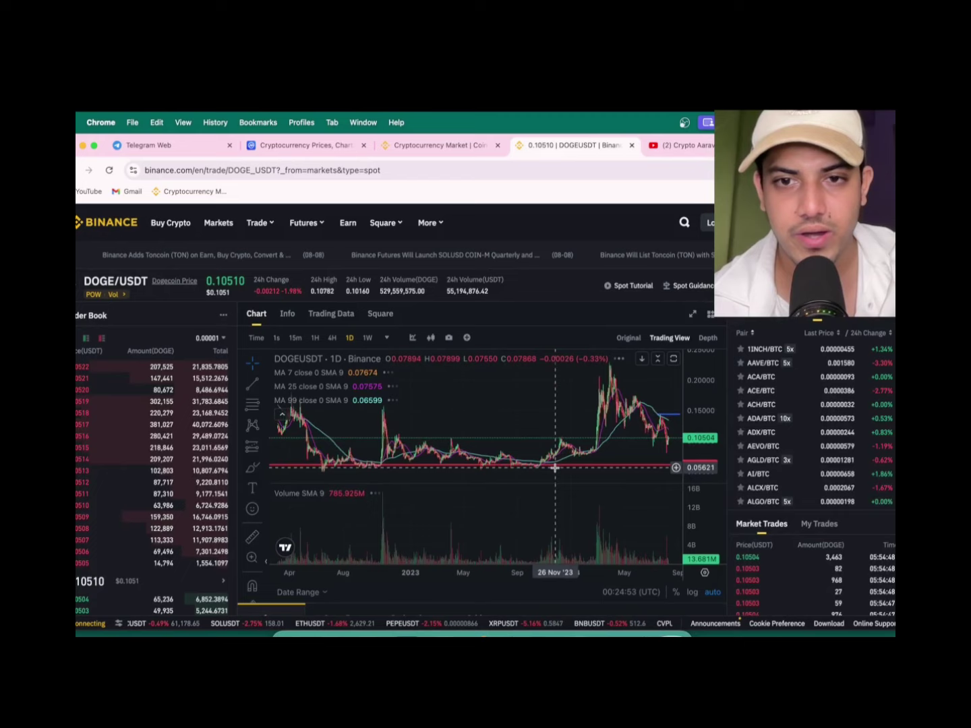
{"action": "scroll", "coordinate": [556, 472], "scroll_direction": "up", "scroll_amount": 2}
{"action": "scroll", "coordinate": [556, 472], "scroll_direction": "up", "scroll_amount": 2}
{"action": "scroll", "coordinate": [556, 472], "scroll_direction": "up", "scroll_amount": 2}
{"action": "scroll", "coordinate": [557, 472], "scroll_direction": "right", "scroll_amount": 3}
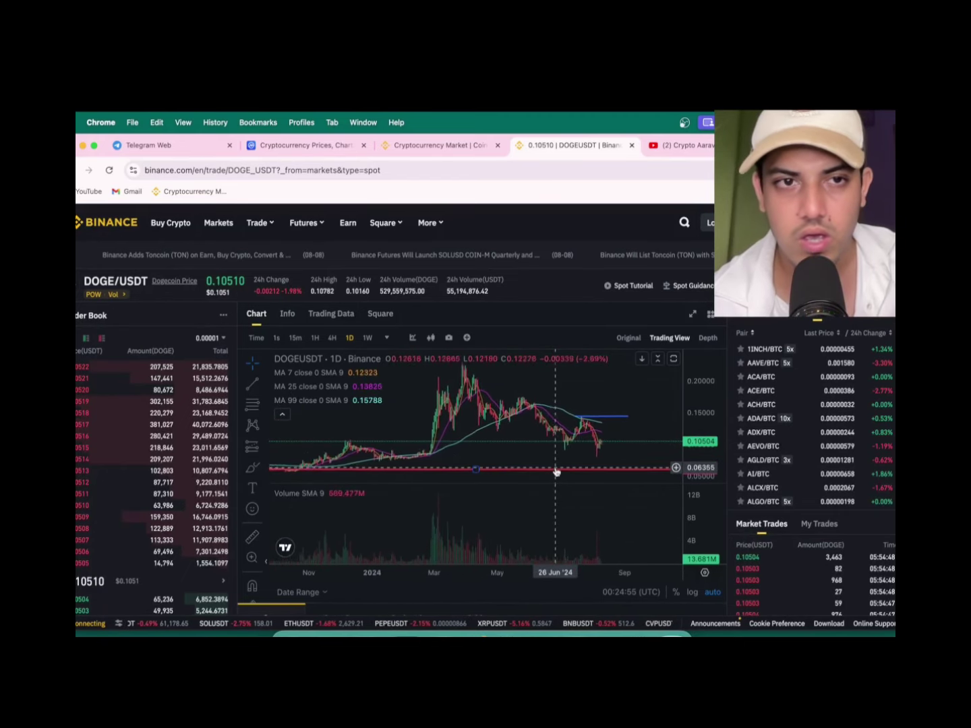
{"action": "scroll", "coordinate": [556, 472], "scroll_direction": "right", "scroll_amount": 3}
{"action": "scroll", "coordinate": [556, 470], "scroll_direction": "right", "scroll_amount": 2}
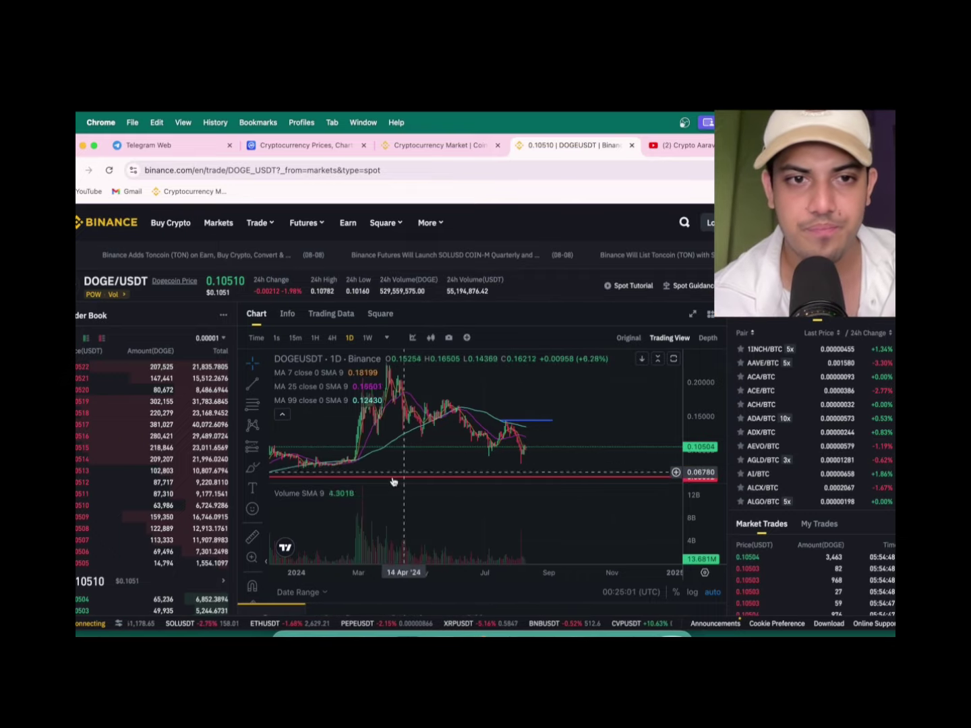
- Draw a cyan curve projecting a drop to the red support line and circle the recent candles
{"action": "left_click", "coordinate": [693, 314]}
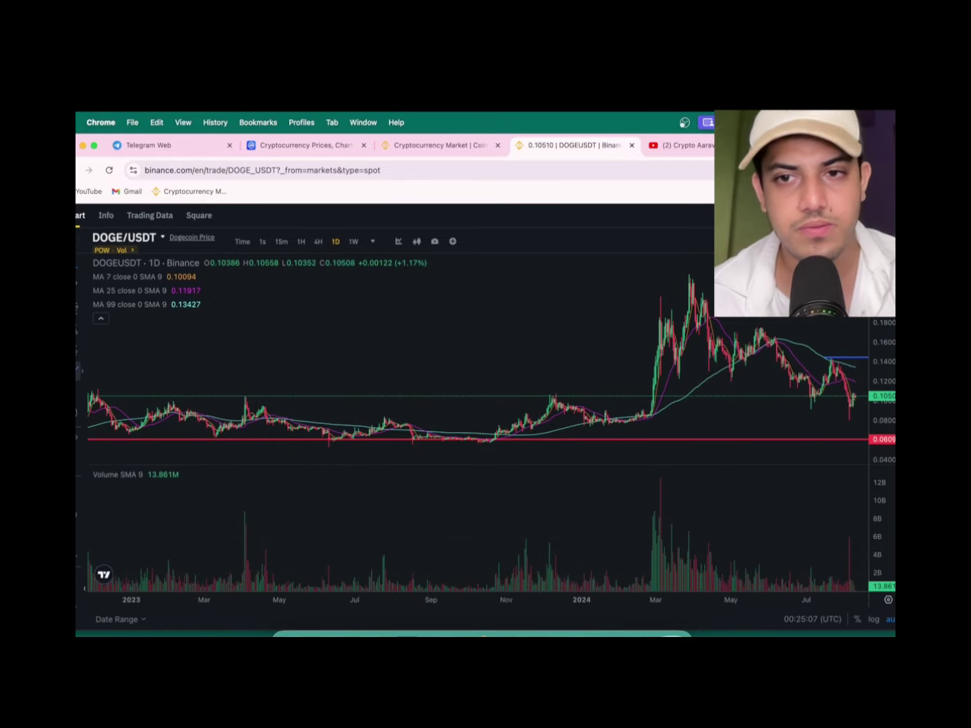
{"action": "scroll", "coordinate": [495, 418], "scroll_direction": "up", "scroll_amount": 3}
{"action": "scroll", "coordinate": [493, 419], "scroll_direction": "up", "scroll_amount": 2}
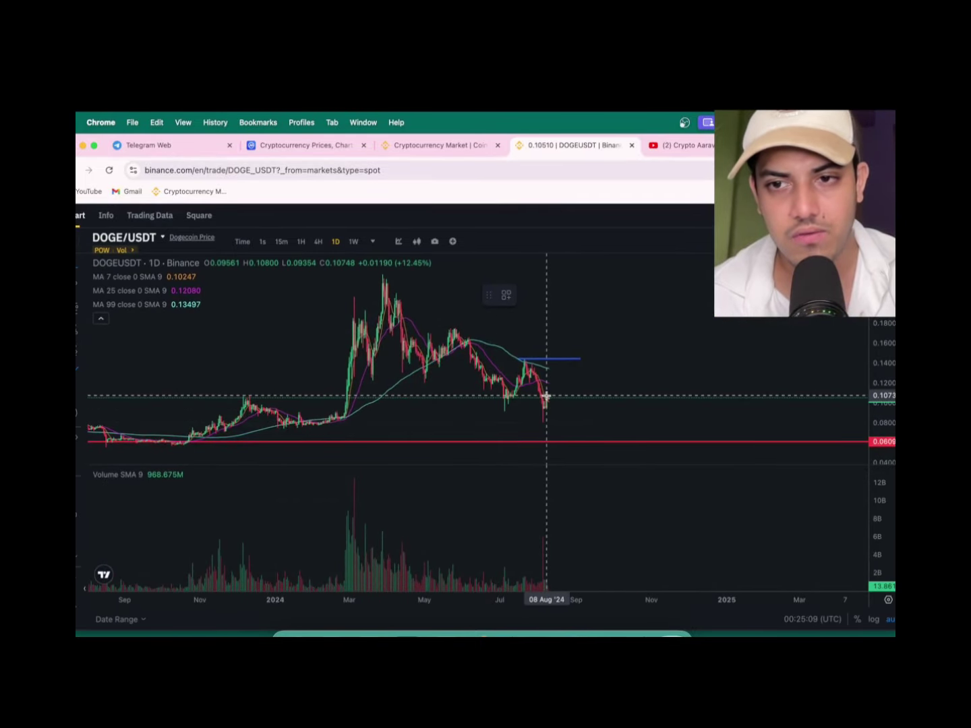
{"action": "left_click", "coordinate": [546, 396]}
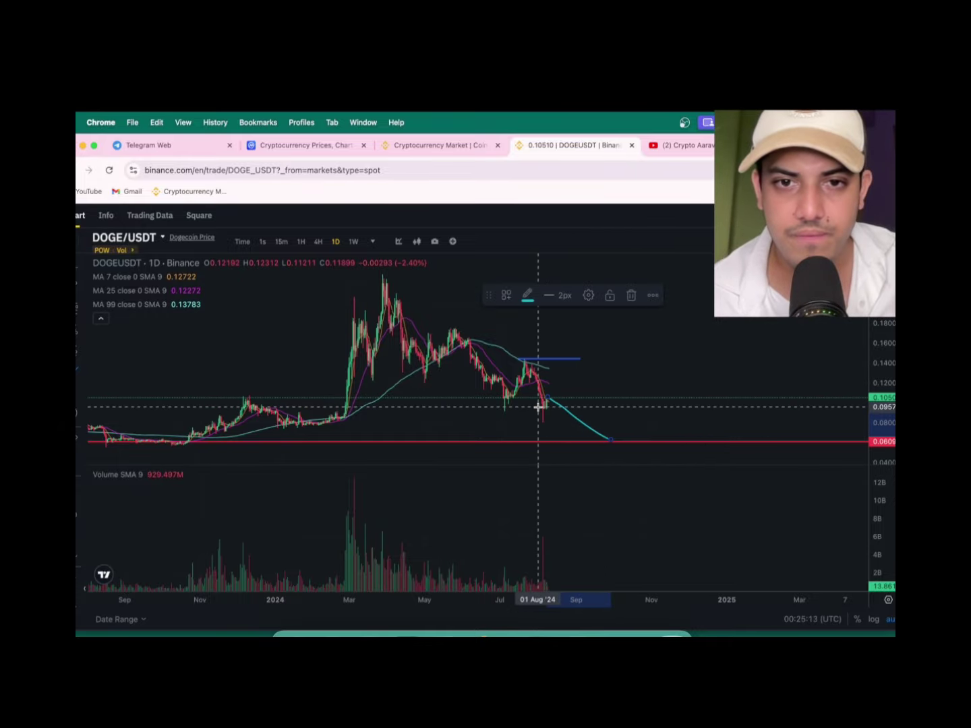
{"action": "left_click_drag", "start_coordinate": [538, 397], "coordinate": [546, 402]}
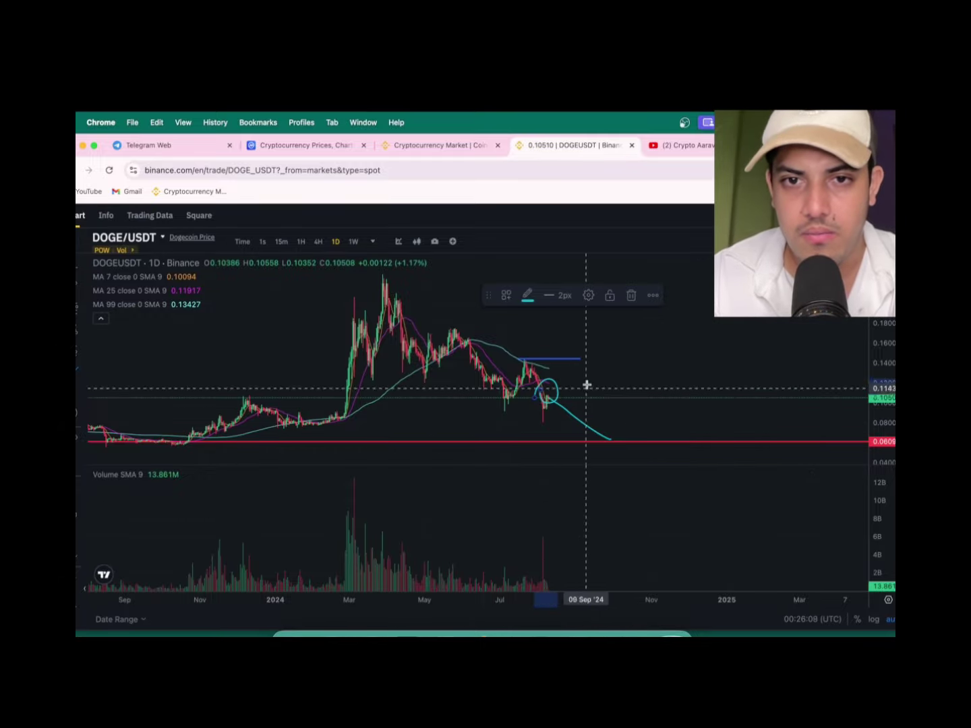
{"action": "scroll", "coordinate": [512, 472], "scroll_direction": "up", "scroll_amount": 2}
{"action": "scroll", "coordinate": [513, 474], "scroll_direction": "up", "scroll_amount": 2}
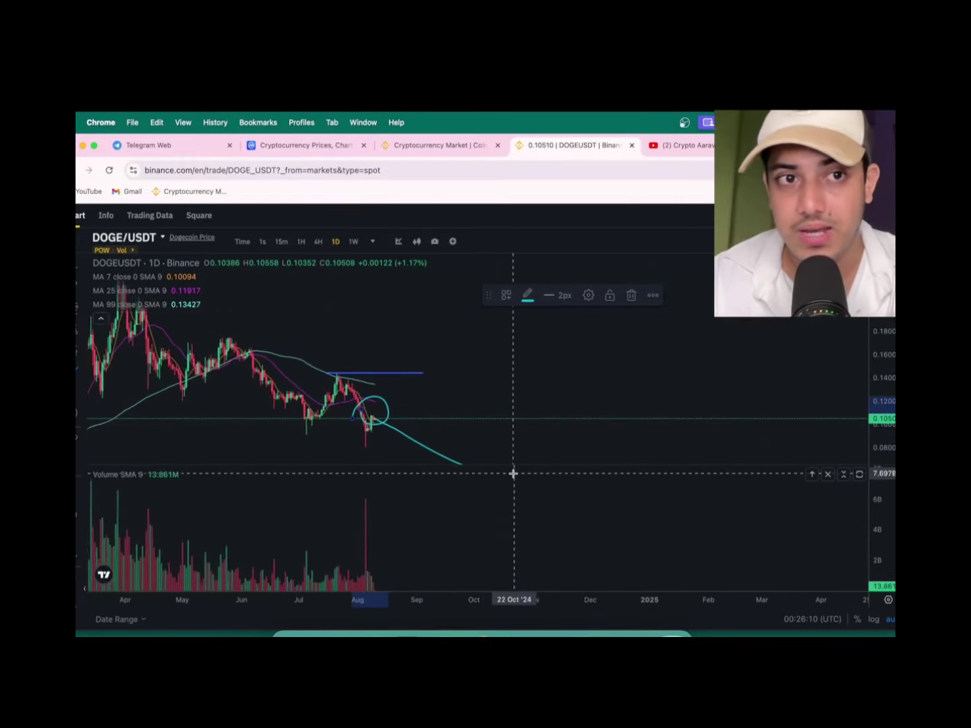
{"action": "scroll", "coordinate": [513, 473], "scroll_direction": "up", "scroll_amount": 2}
{"action": "scroll", "coordinate": [514, 474], "scroll_direction": "down", "scroll_amount": 3}
{"action": "scroll", "coordinate": [514, 474], "scroll_direction": "down", "scroll_amount": 2}
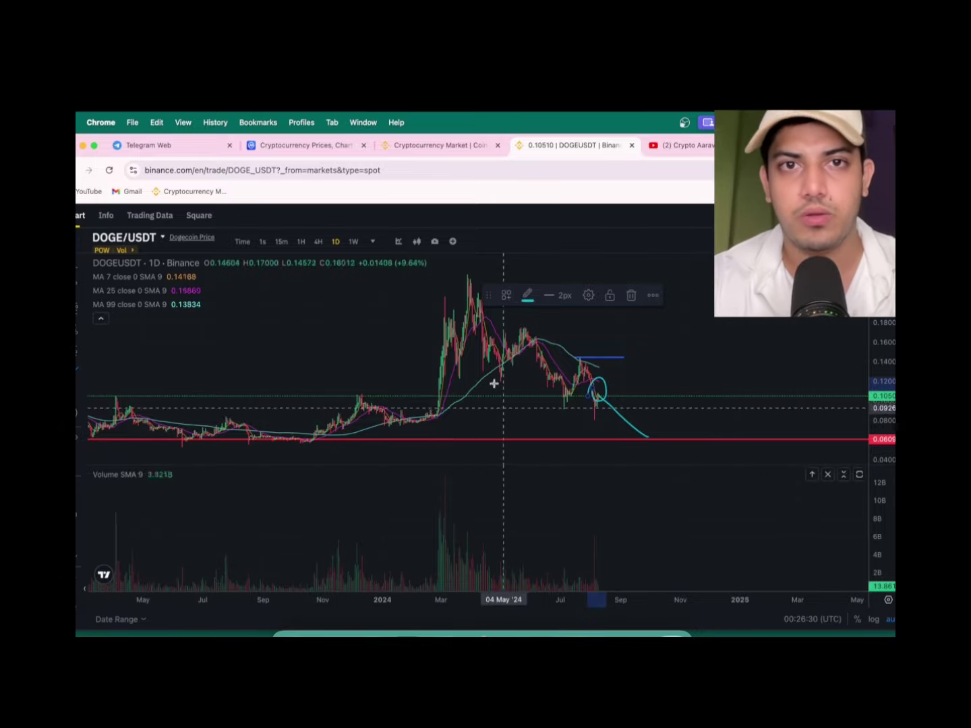
- Return to the DOGE markets list, then switch to the Telegram premium trading channel
{"action": "left_click", "coordinate": [445, 152]}
{"action": "scroll", "coordinate": [530, 523], "scroll_direction": "up", "scroll_amount": 3}
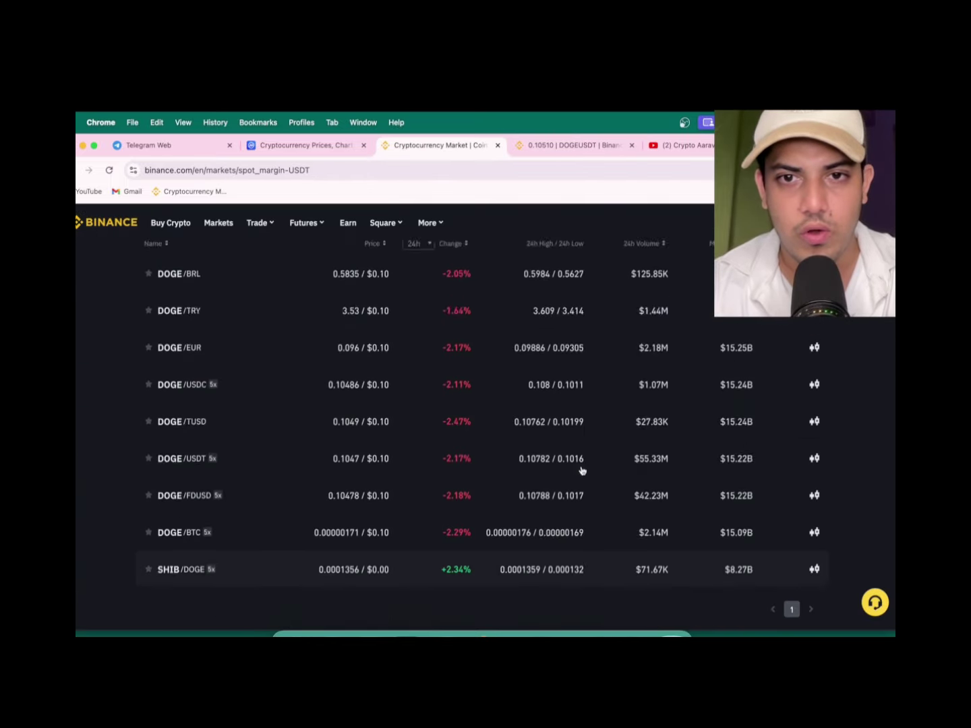
{"action": "scroll", "coordinate": [582, 466], "scroll_direction": "up", "scroll_amount": 5}
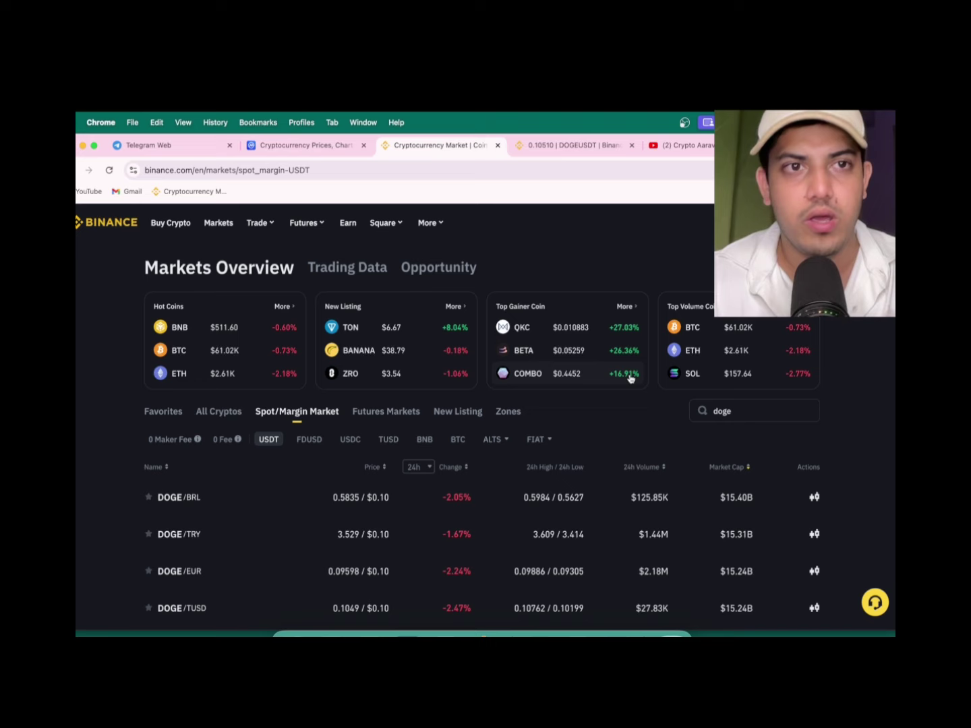
{"action": "left_click", "coordinate": [186, 151]}
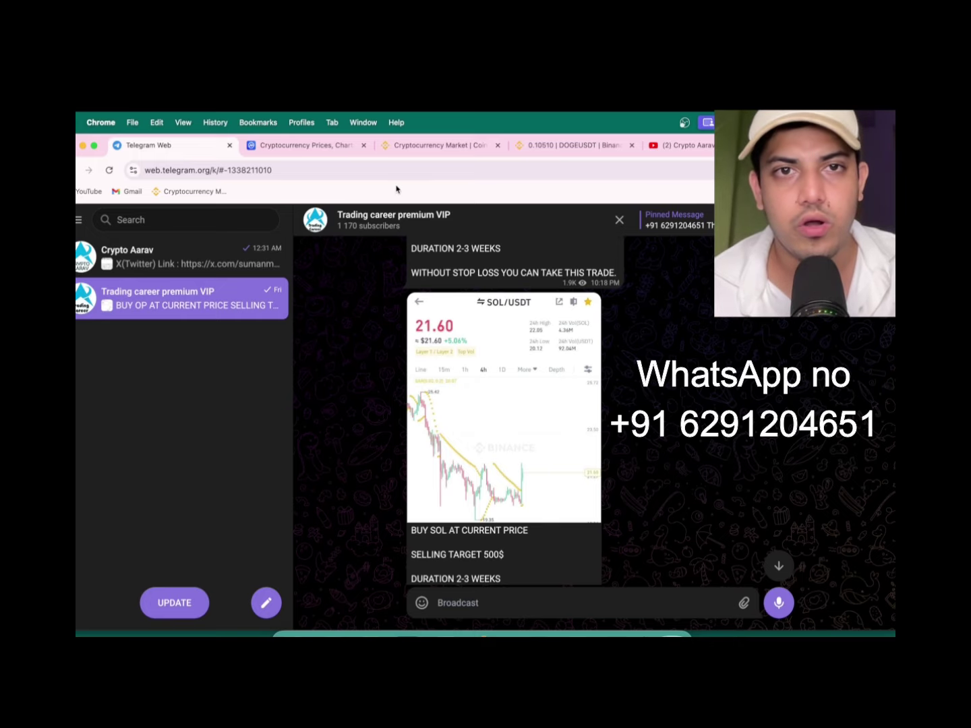
{"action": "left_click", "coordinate": [435, 145]}
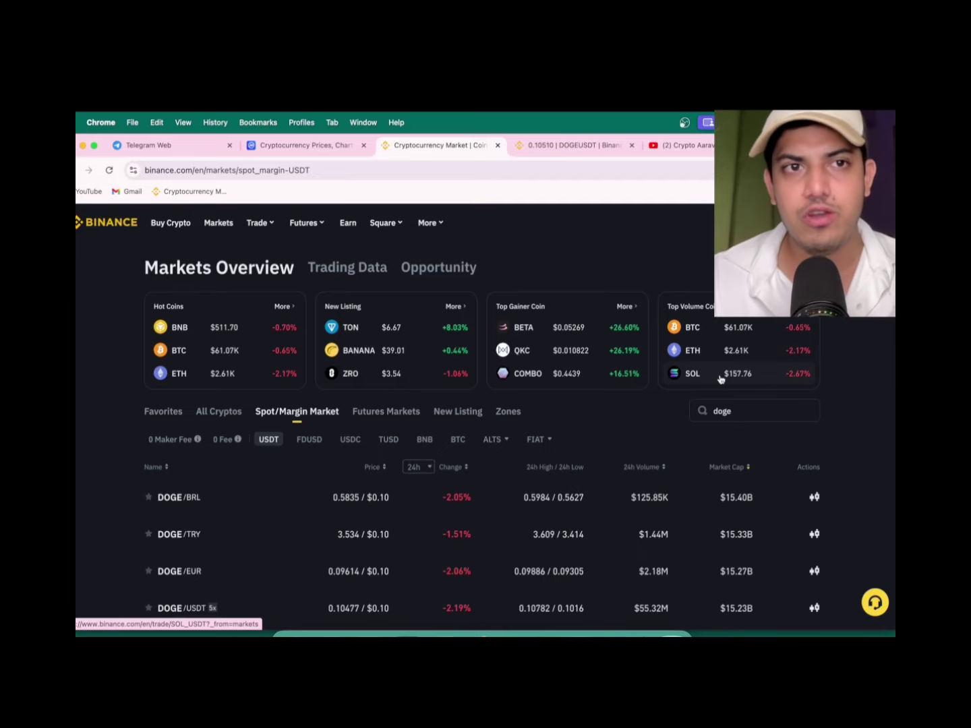
{"action": "left_click", "coordinate": [190, 149]}
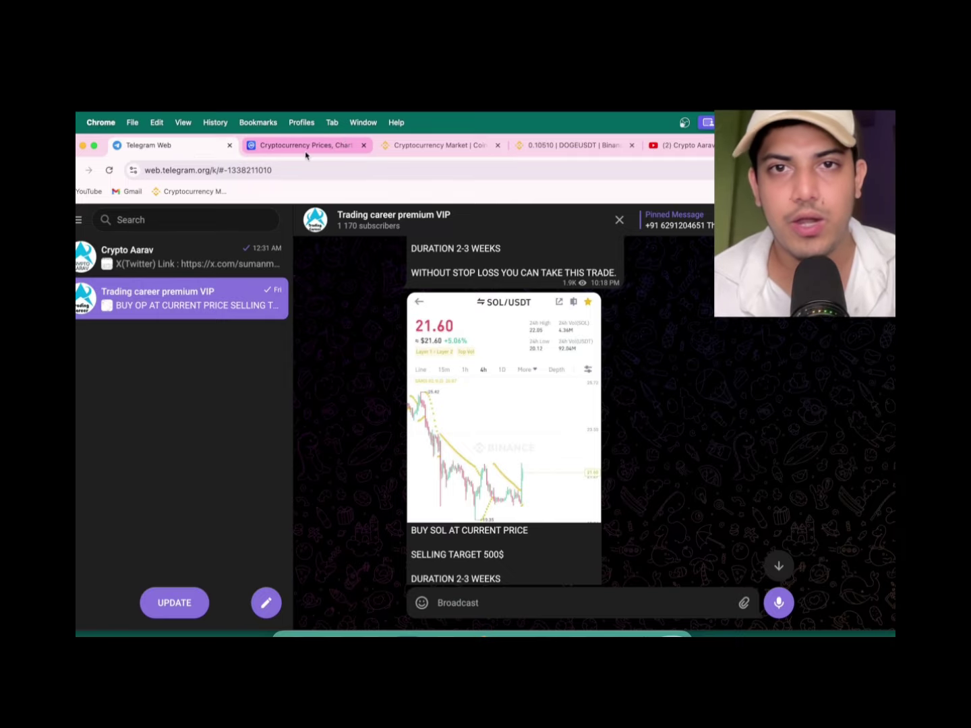
- Search dash in Markets and open the DASH/USDT chart expanded to full-page view
{"action": "left_click", "coordinate": [435, 147]}
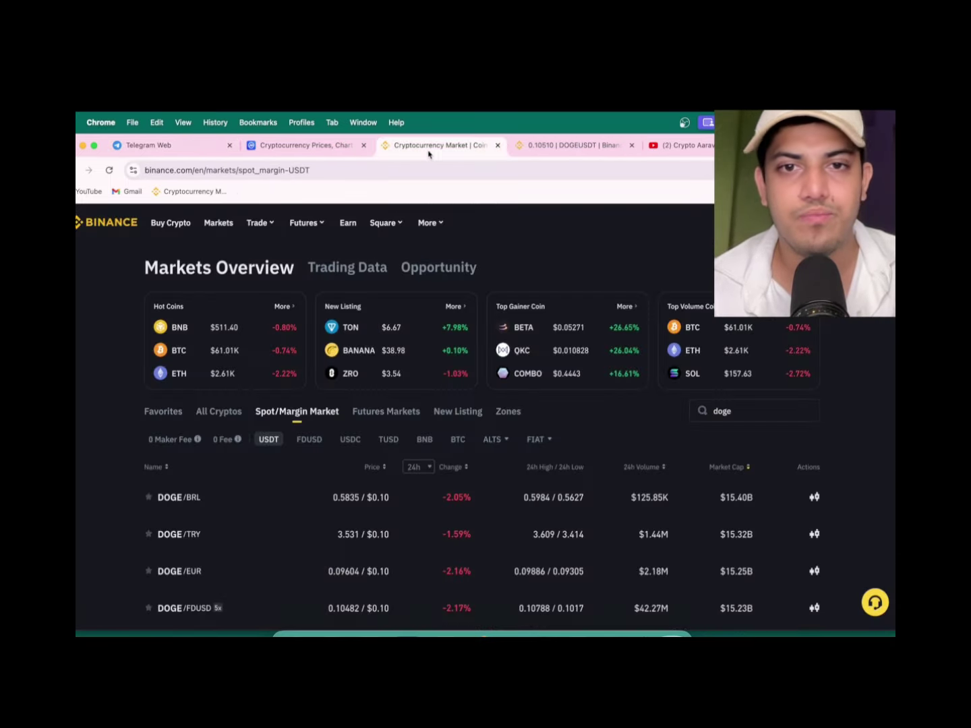
{"action": "left_click", "coordinate": [761, 410]}
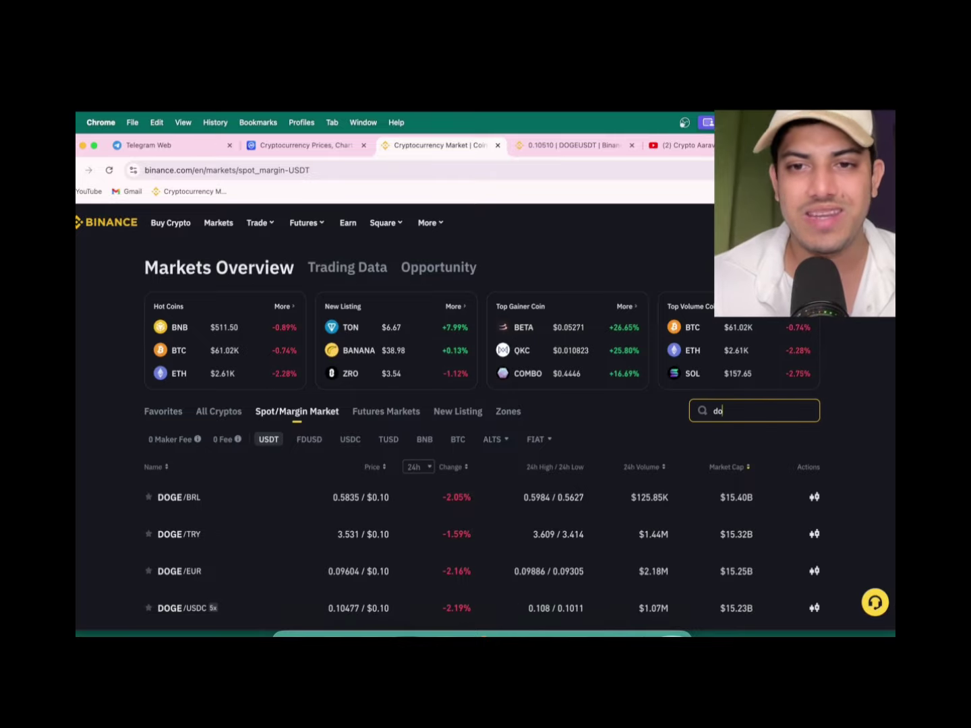
{"action": "key", "text": "BackSpace"}
{"action": "key", "text": "BackSpace"}
{"action": "type", "text": "das"}
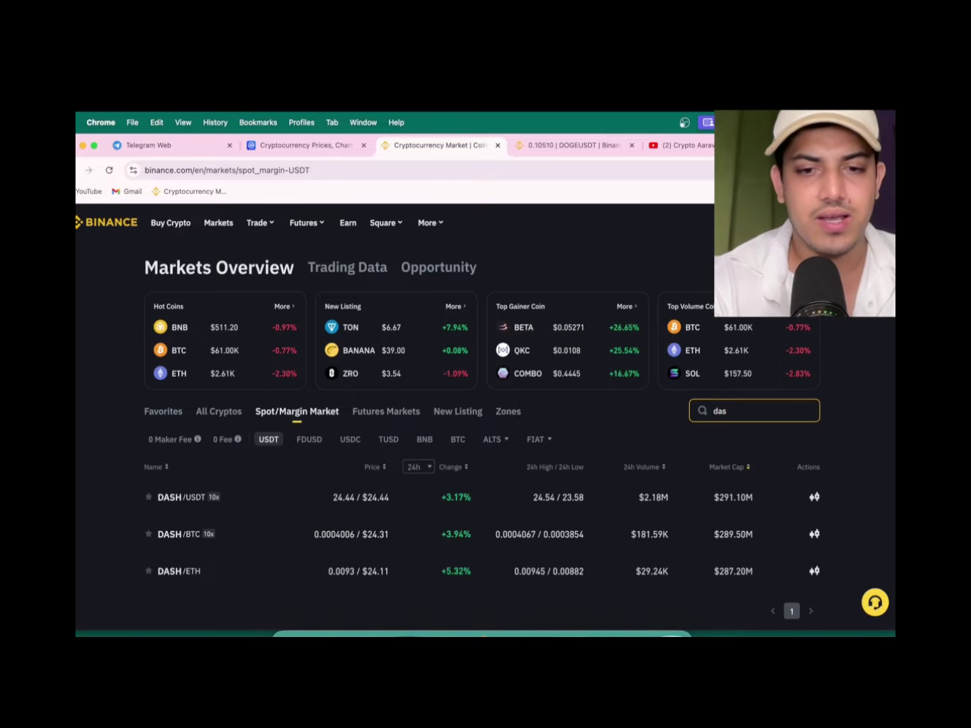
{"action": "type", "text": "h"}
{"action": "scroll", "coordinate": [609, 432], "scroll_direction": "down", "scroll_amount": 1}
{"action": "scroll", "coordinate": [566, 432], "scroll_direction": "down", "scroll_amount": 3}
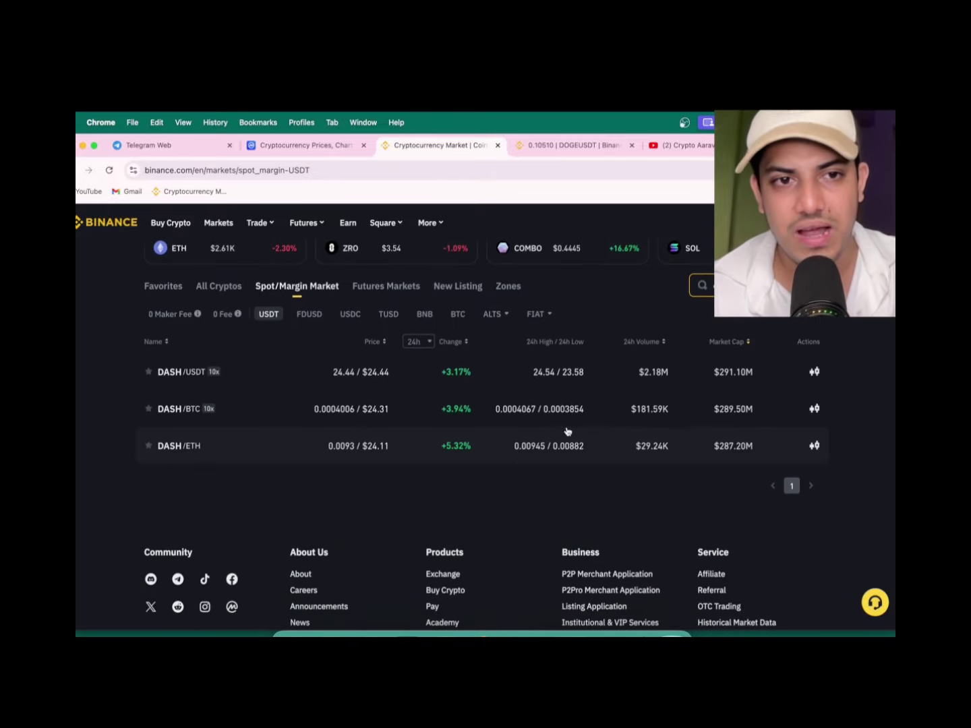
{"action": "left_click", "coordinate": [263, 388]}
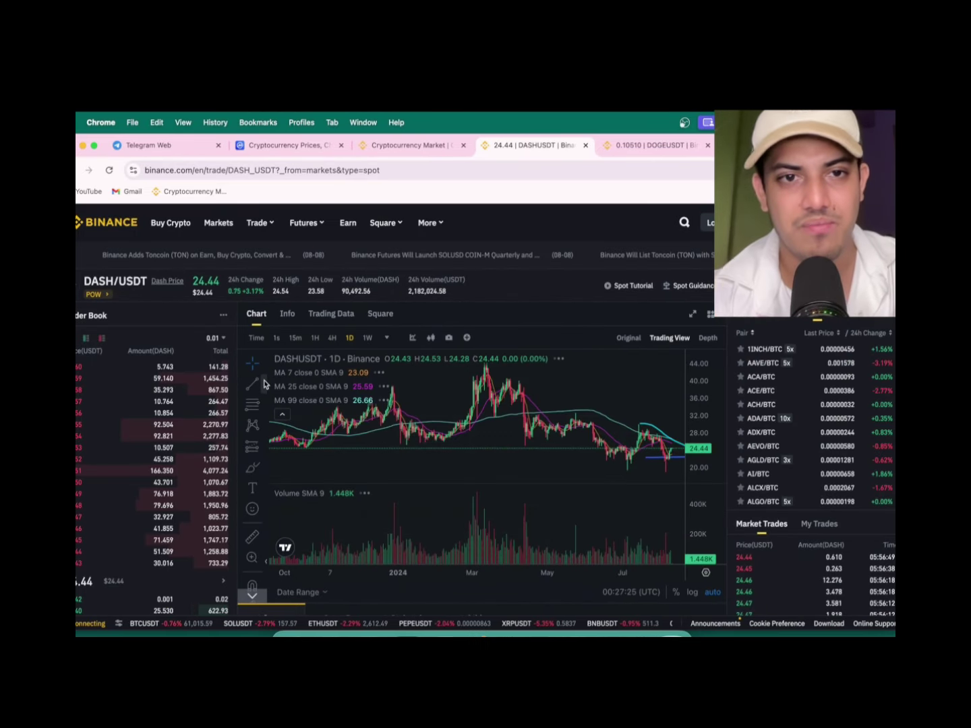
{"action": "scroll", "coordinate": [506, 388], "scroll_direction": "down", "scroll_amount": 2}
{"action": "scroll", "coordinate": [505, 386], "scroll_direction": "down", "scroll_amount": 3}
{"action": "scroll", "coordinate": [522, 380], "scroll_direction": "down", "scroll_amount": 2}
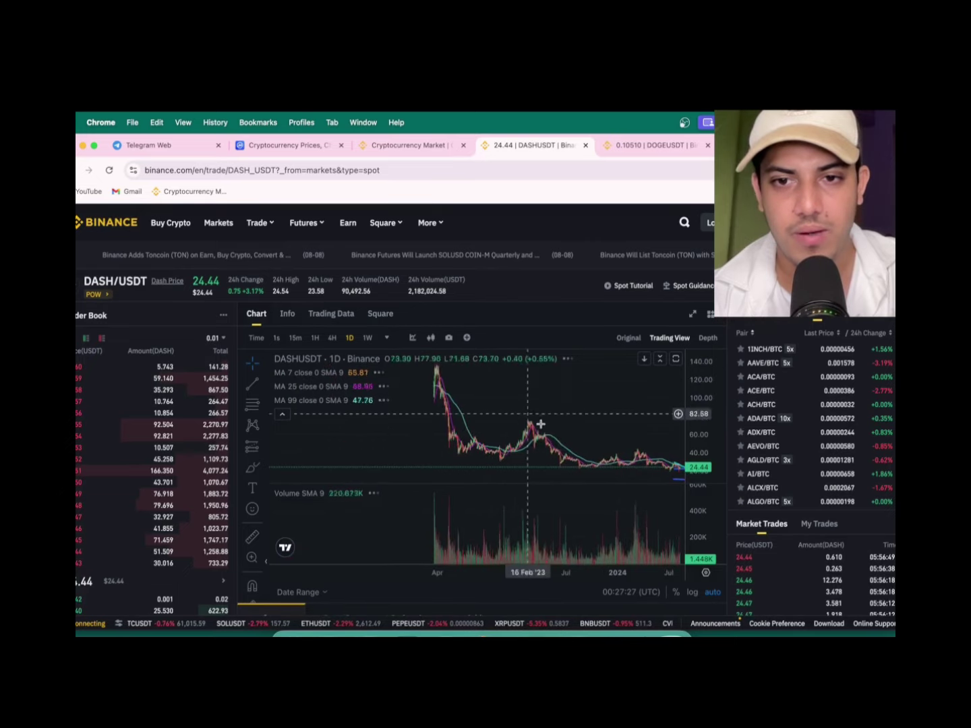
{"action": "scroll", "coordinate": [560, 435], "scroll_direction": "up", "scroll_amount": 3}
{"action": "scroll", "coordinate": [560, 435], "scroll_direction": "up", "scroll_amount": 3}
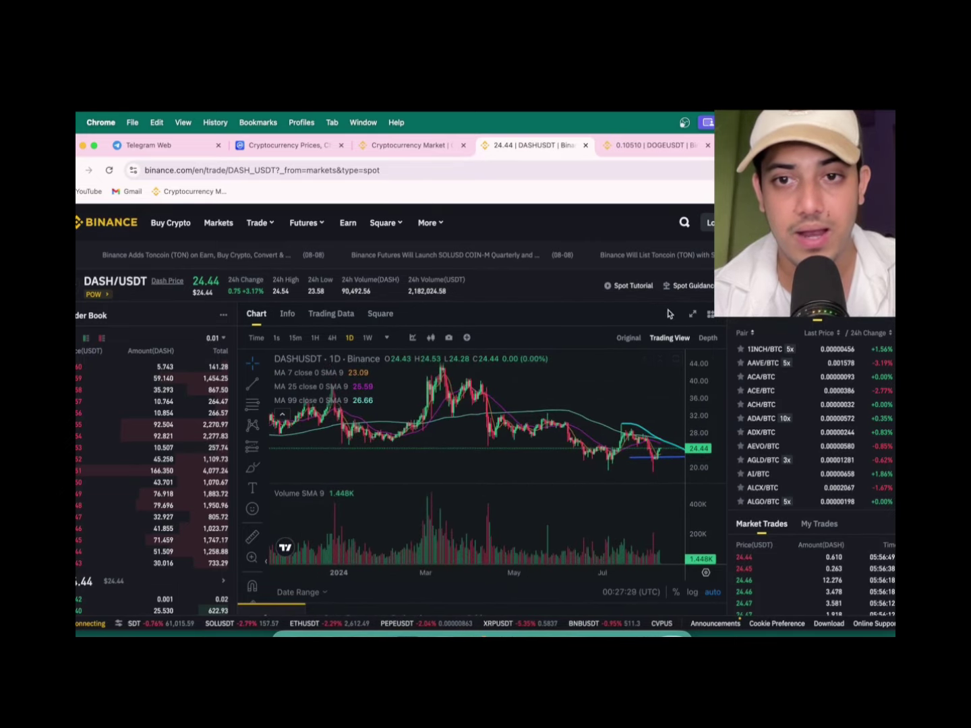
{"action": "left_click", "coordinate": [693, 314]}
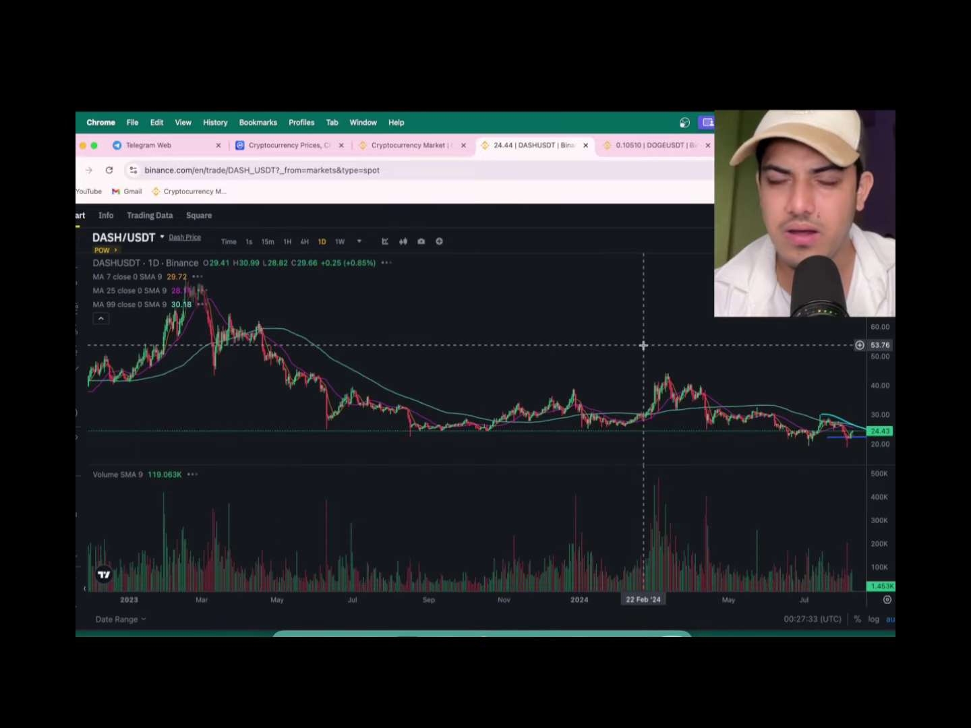
{"action": "scroll", "coordinate": [641, 342], "scroll_direction": "down", "scroll_amount": 3}
{"action": "scroll", "coordinate": [642, 343], "scroll_direction": "down", "scroll_amount": 3}
{"action": "scroll", "coordinate": [482, 280], "scroll_direction": "down", "scroll_amount": 2}
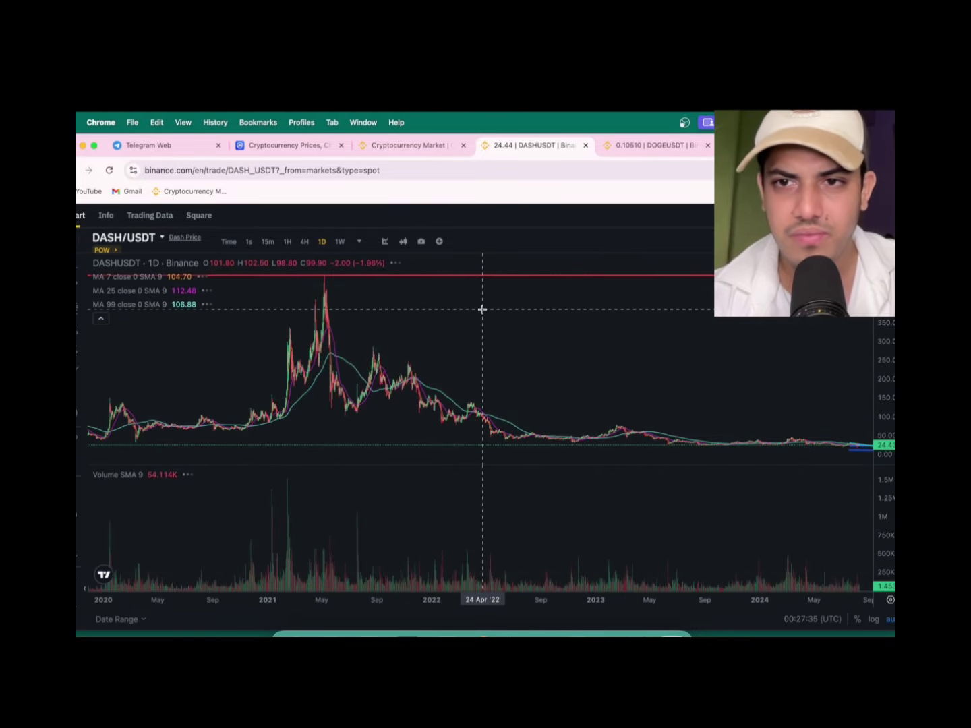
{"action": "scroll", "coordinate": [481, 309], "scroll_direction": "down", "scroll_amount": 2}
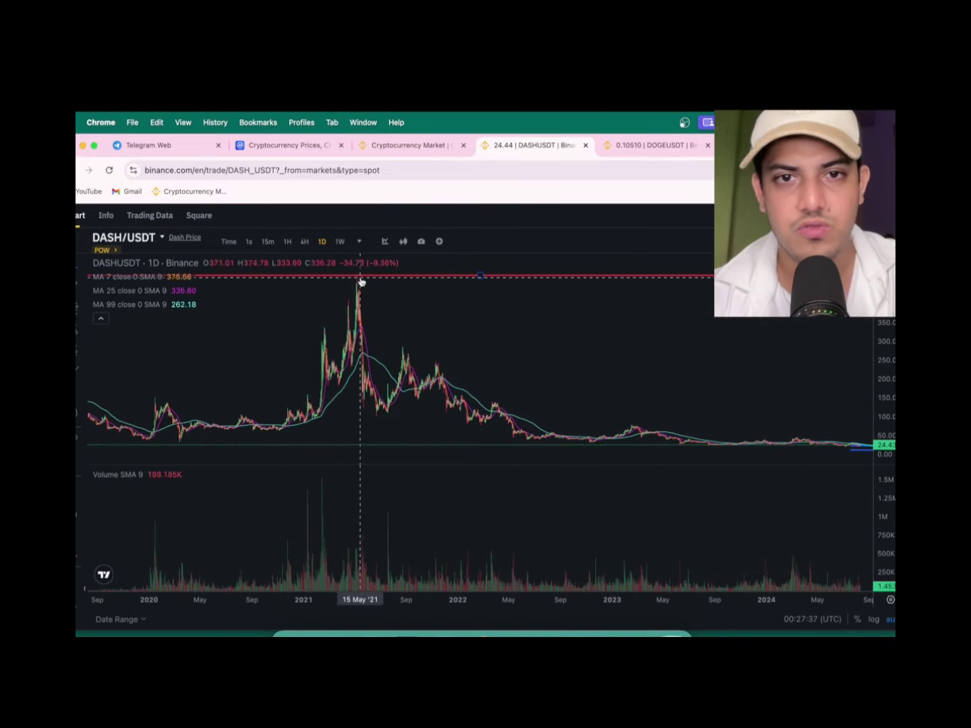
{"action": "scroll", "coordinate": [596, 367], "scroll_direction": "down", "scroll_amount": 3}
{"action": "scroll", "coordinate": [596, 367], "scroll_direction": "right", "scroll_amount": 2}
{"action": "scroll", "coordinate": [596, 368], "scroll_direction": "up", "scroll_amount": 3}
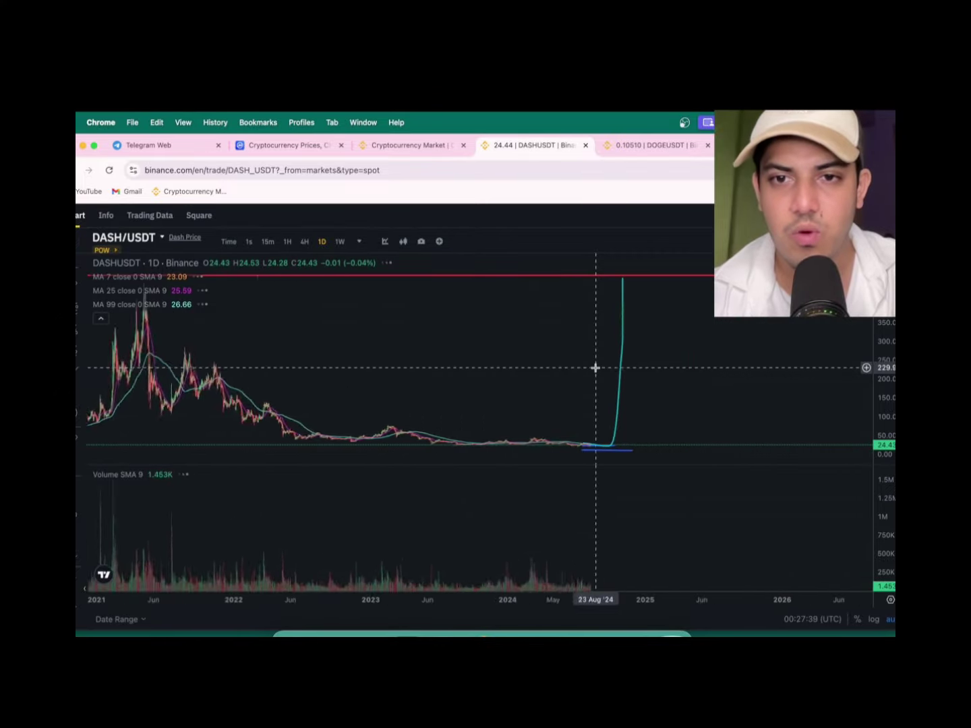
{"action": "scroll", "coordinate": [596, 367], "scroll_direction": "up", "scroll_amount": 3}
{"action": "scroll", "coordinate": [596, 368], "scroll_direction": "up", "scroll_amount": 1}
{"action": "scroll", "coordinate": [444, 334], "scroll_direction": "down", "scroll_amount": 2}
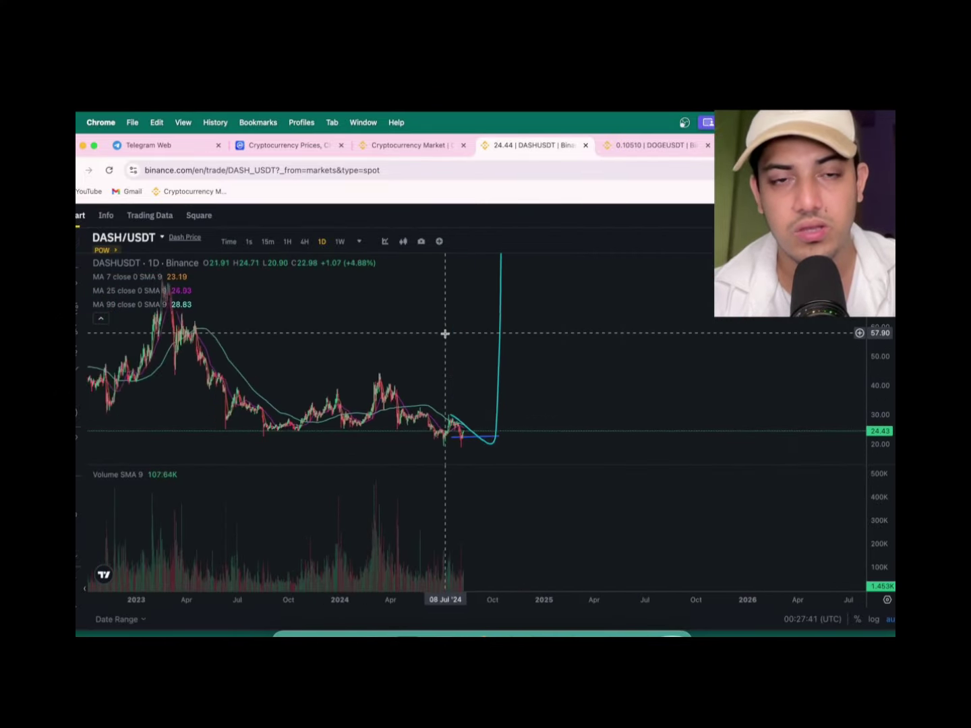
{"action": "scroll", "coordinate": [444, 334], "scroll_direction": "down", "scroll_amount": 3}
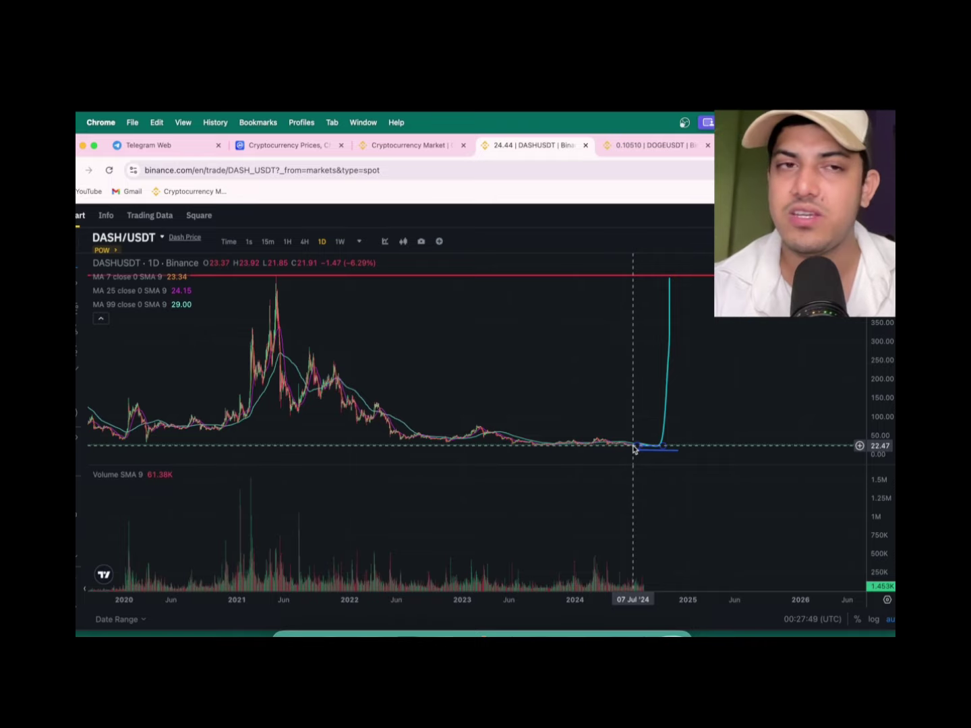
- Find Dash via CoinMarketCap's site search and open its currency page
{"action": "left_click", "coordinate": [292, 145]}
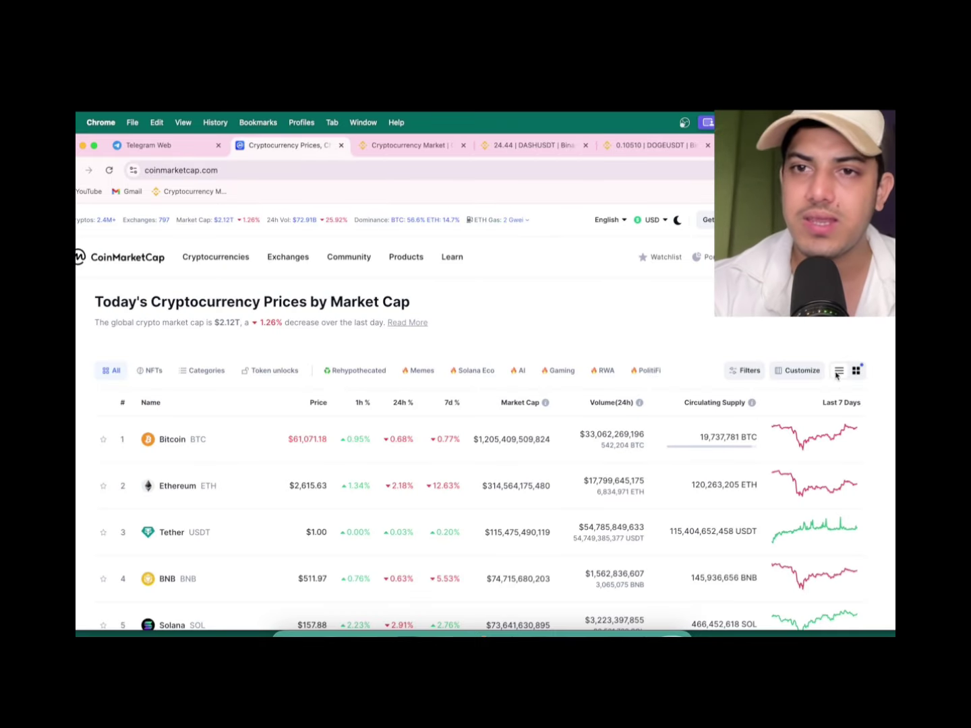
{"action": "key", "text": "slash"}
{"action": "type", "text": "d"}
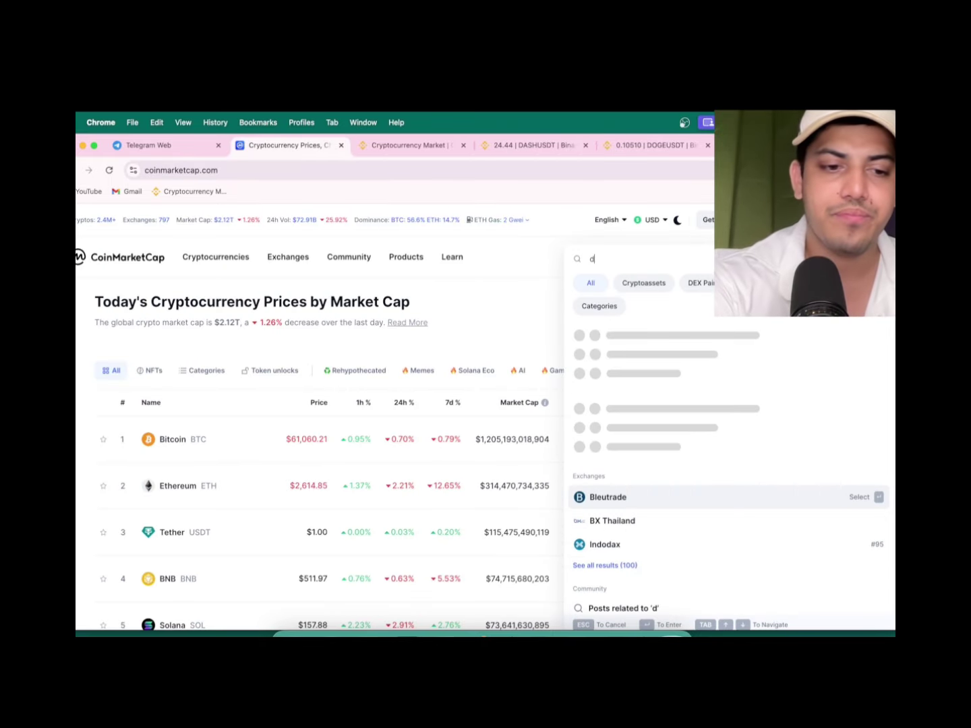
{"action": "type", "text": "ash"}
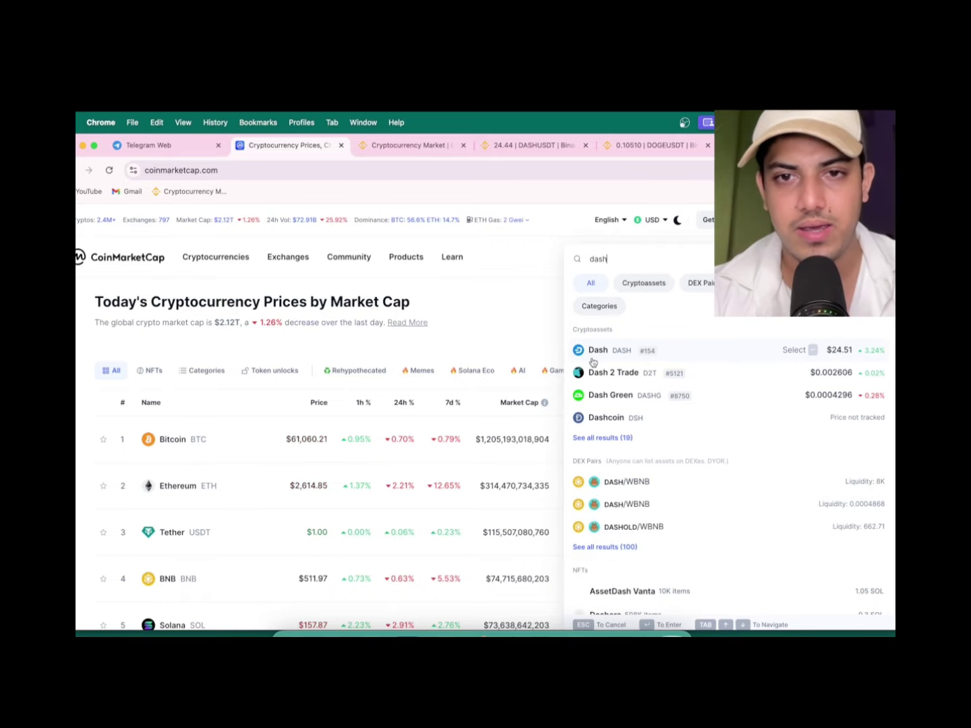
{"action": "left_click", "coordinate": [609, 351]}
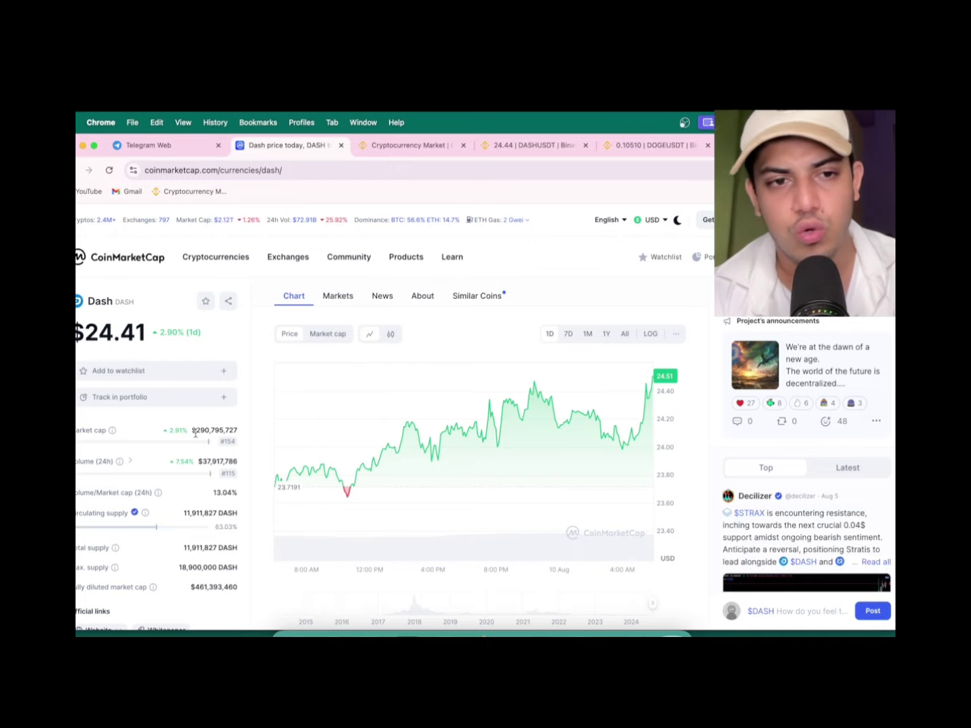
{"action": "scroll", "coordinate": [195, 434], "scroll_direction": "down", "scroll_amount": 3}
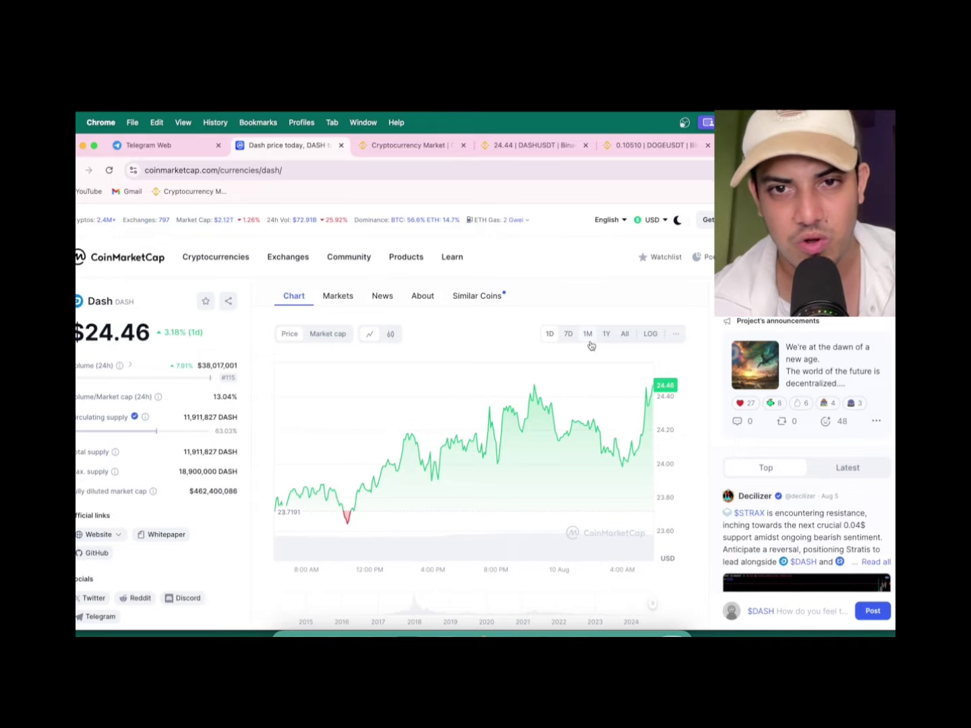
- Show Dash's all-time price history from 2015 to 2024 on the chart
{"action": "left_click", "coordinate": [625, 335]}
{"action": "mouse_move", "coordinate": [348, 525]}
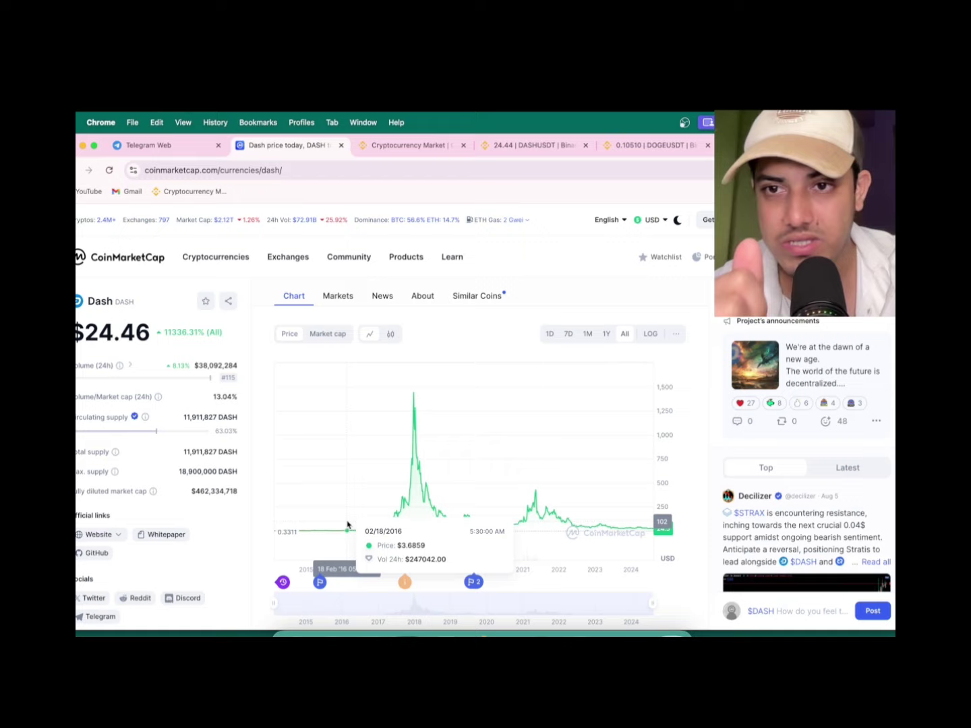
- Clear the Binance market search to list all USDT pairs and return to the DASH/USDT chart
{"action": "left_click", "coordinate": [402, 146]}
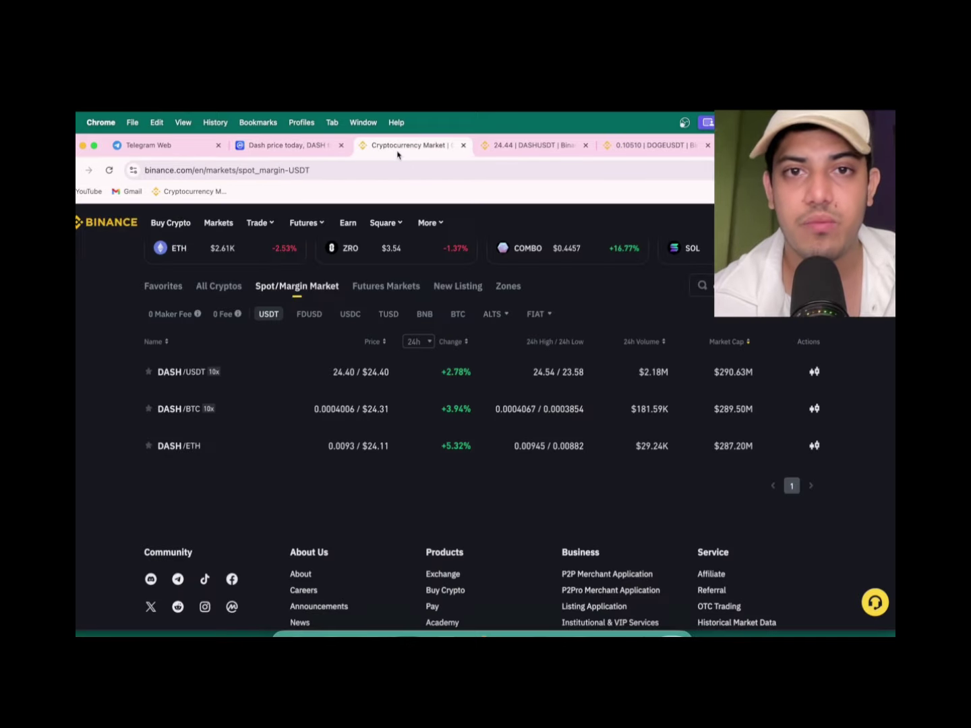
{"action": "scroll", "coordinate": [709, 372], "scroll_direction": "up", "scroll_amount": 3}
{"action": "left_click", "coordinate": [740, 408]}
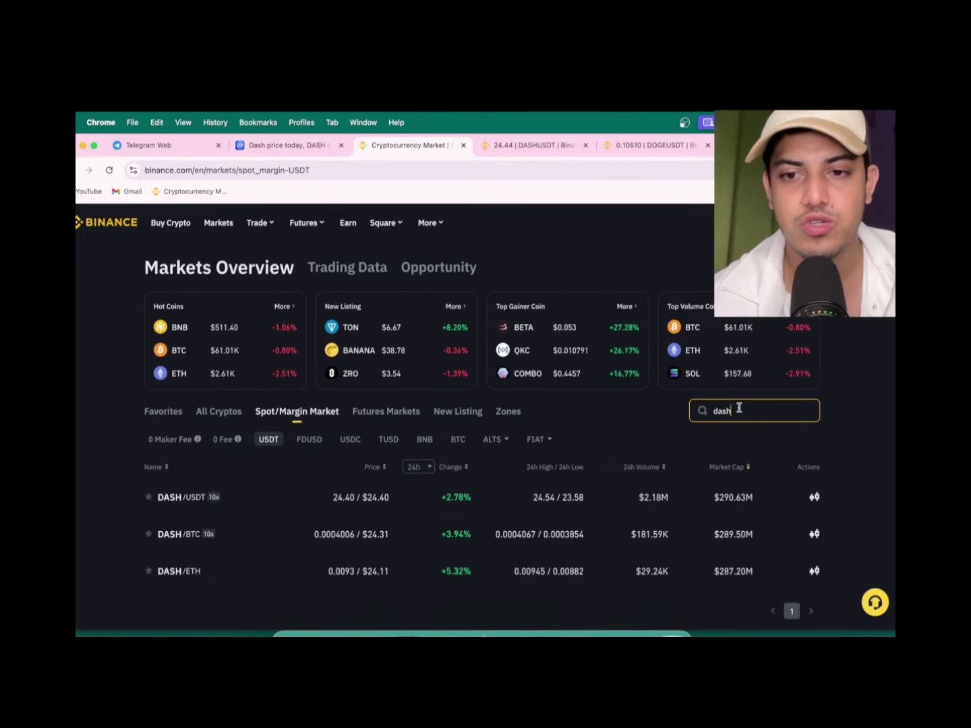
{"action": "scroll", "coordinate": [650, 411], "scroll_direction": "down", "scroll_amount": 2}
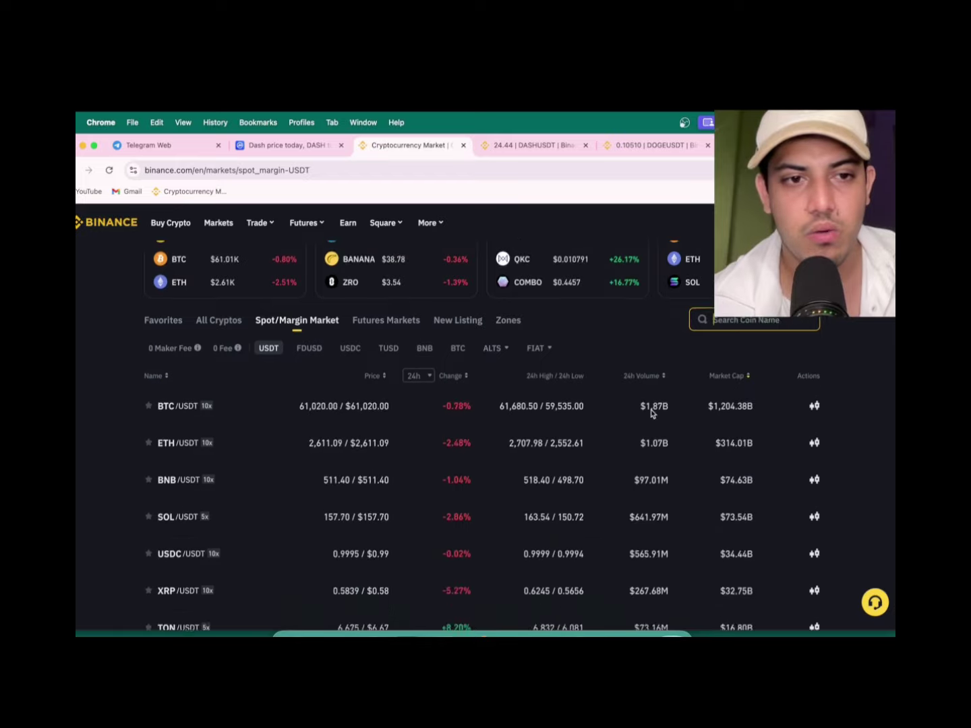
{"action": "scroll", "coordinate": [653, 415], "scroll_direction": "down", "scroll_amount": 3}
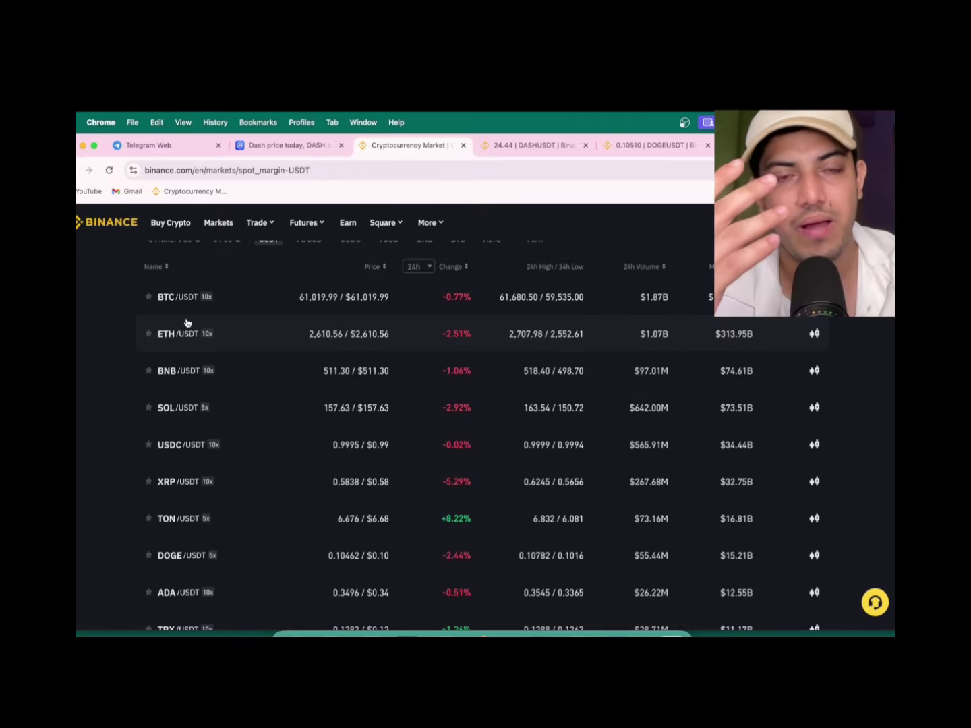
{"action": "left_click", "coordinate": [530, 146]}
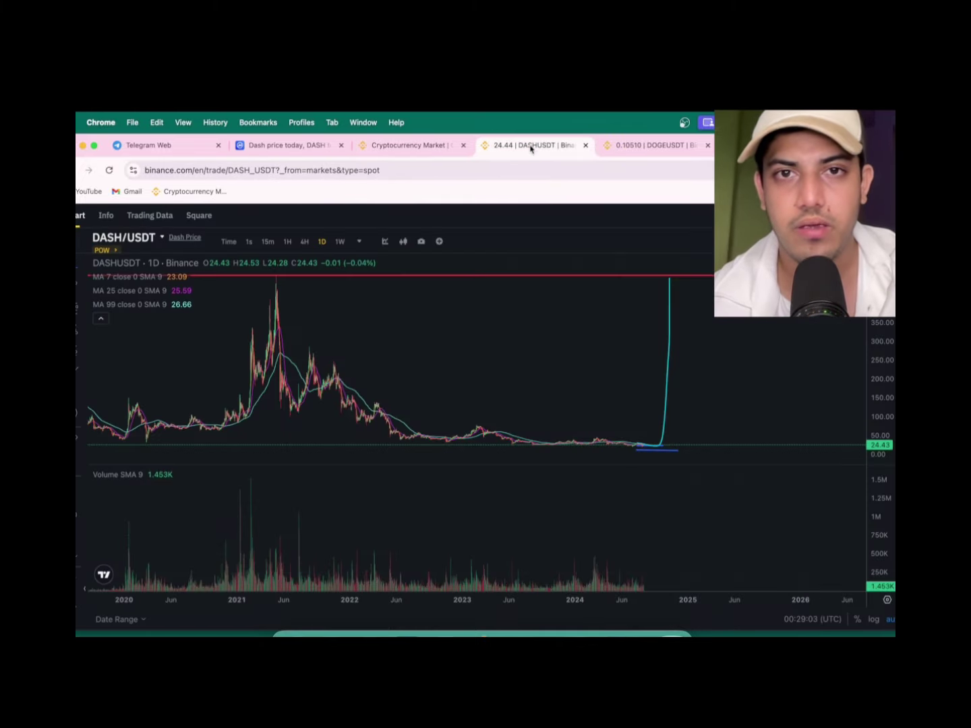
- Review Dash's full tag list on CoinMarketCap and return to its all-time price chart
{"action": "left_click", "coordinate": [285, 145]}
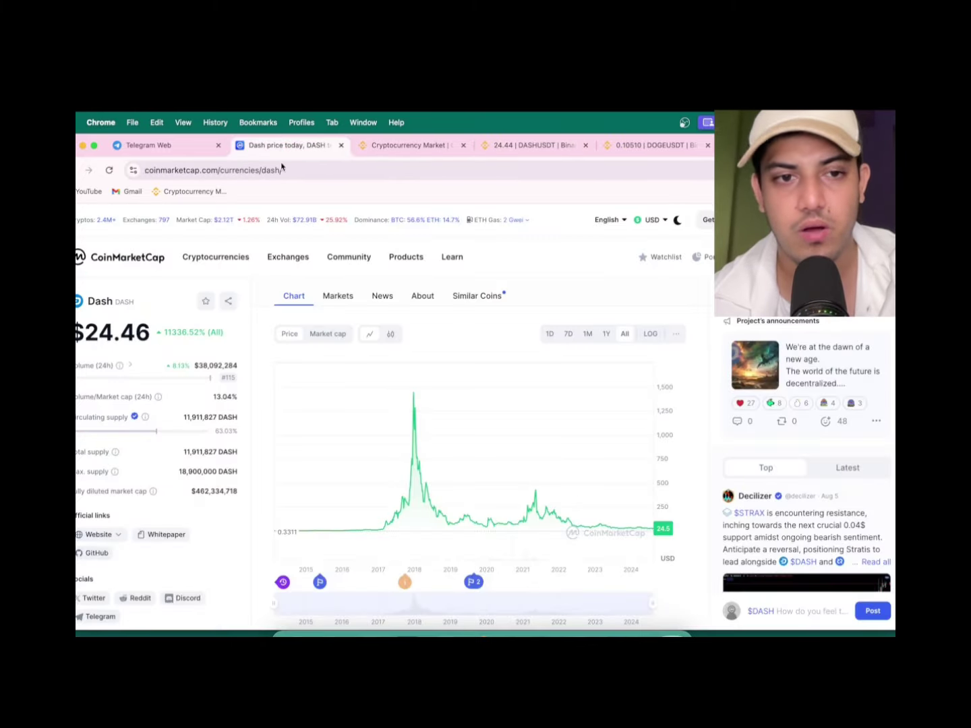
{"action": "scroll", "coordinate": [192, 532], "scroll_direction": "down", "scroll_amount": 3}
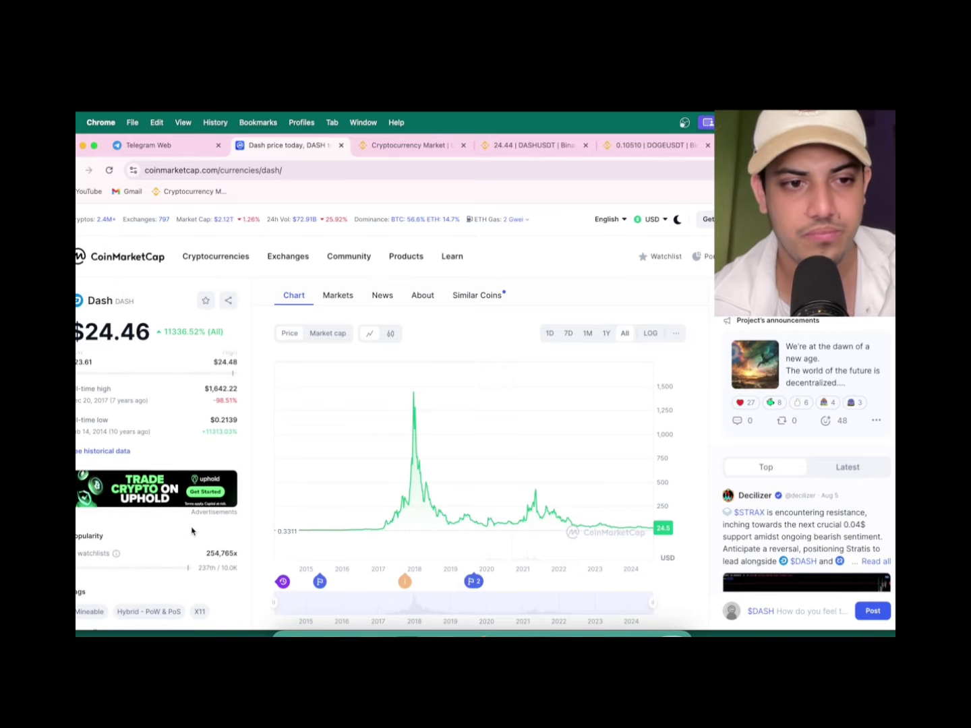
{"action": "scroll", "coordinate": [193, 533], "scroll_direction": "down", "scroll_amount": 2}
{"action": "scroll", "coordinate": [193, 533], "scroll_direction": "down", "scroll_amount": 1}
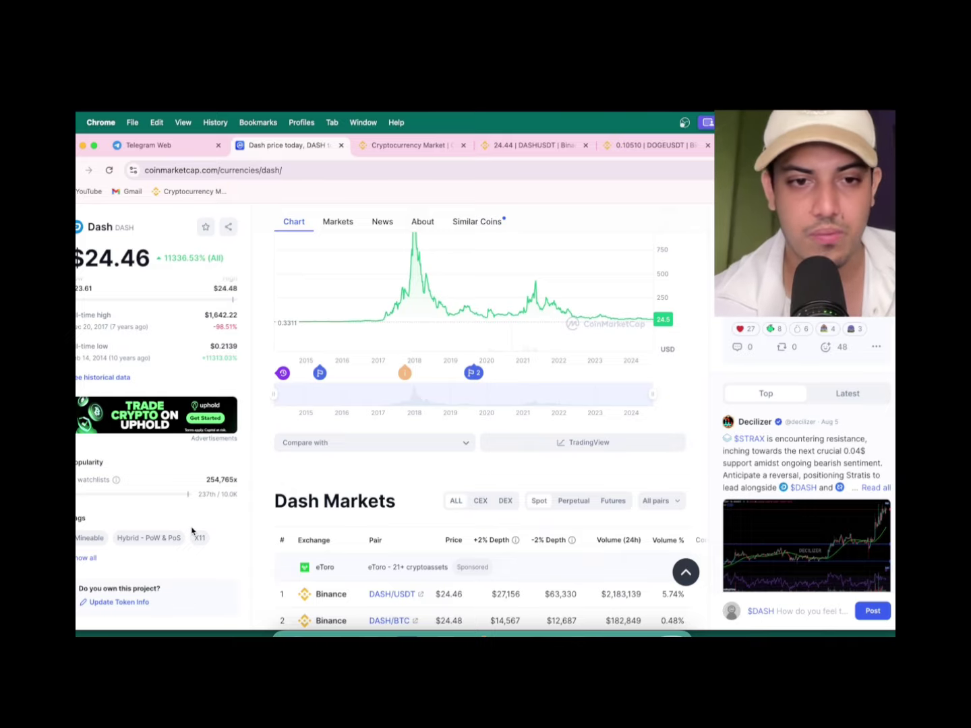
{"action": "scroll", "coordinate": [161, 548], "scroll_direction": "down", "scroll_amount": 5}
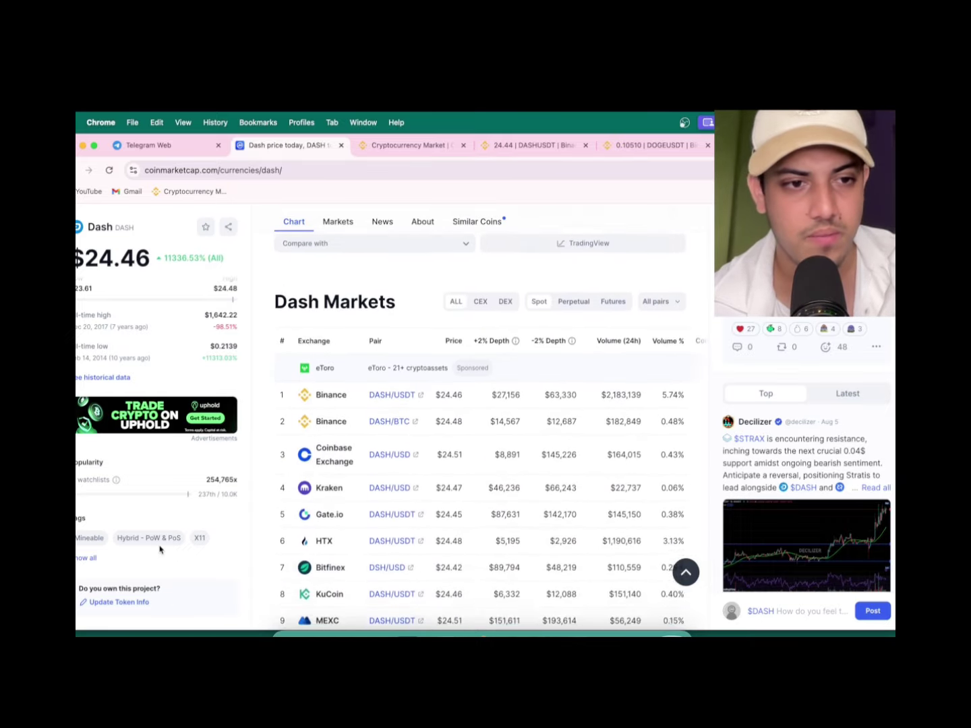
{"action": "left_click", "coordinate": [86, 558]}
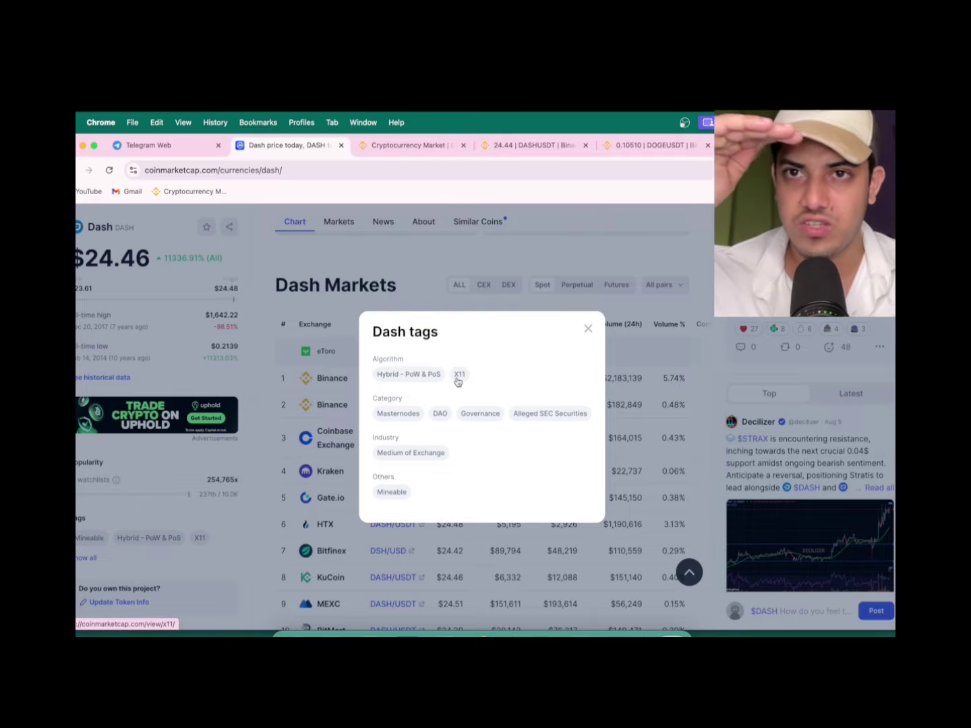
{"action": "left_click", "coordinate": [587, 329]}
{"action": "scroll", "coordinate": [135, 283], "scroll_direction": "up", "scroll_amount": 5}
{"action": "scroll", "coordinate": [134, 283], "scroll_direction": "up", "scroll_amount": 3}
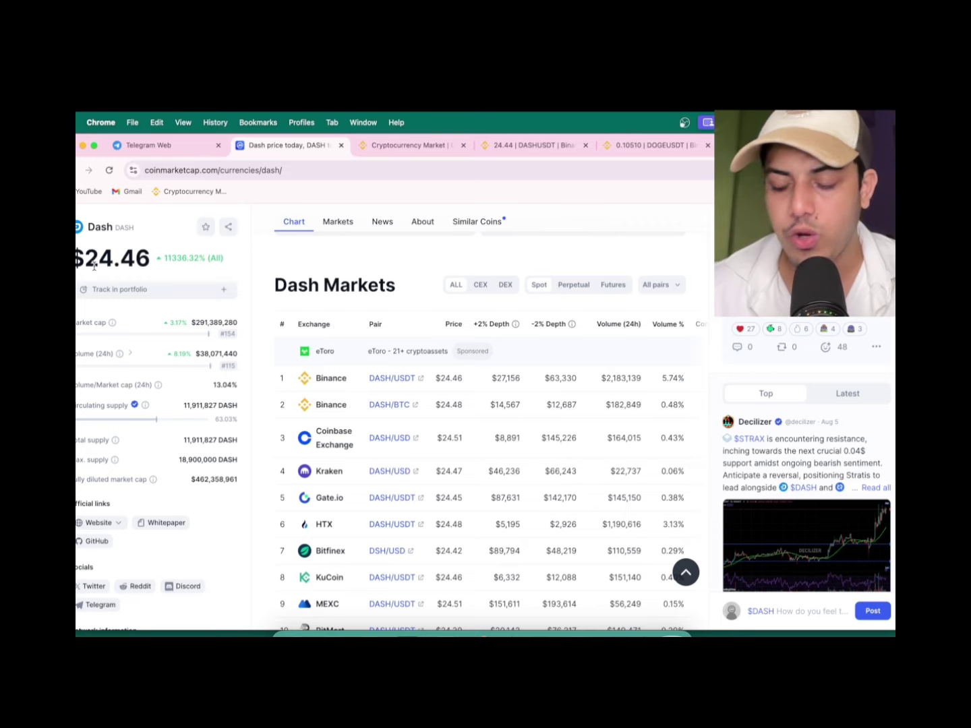
{"action": "scroll", "coordinate": [341, 365], "scroll_direction": "up", "scroll_amount": 5}
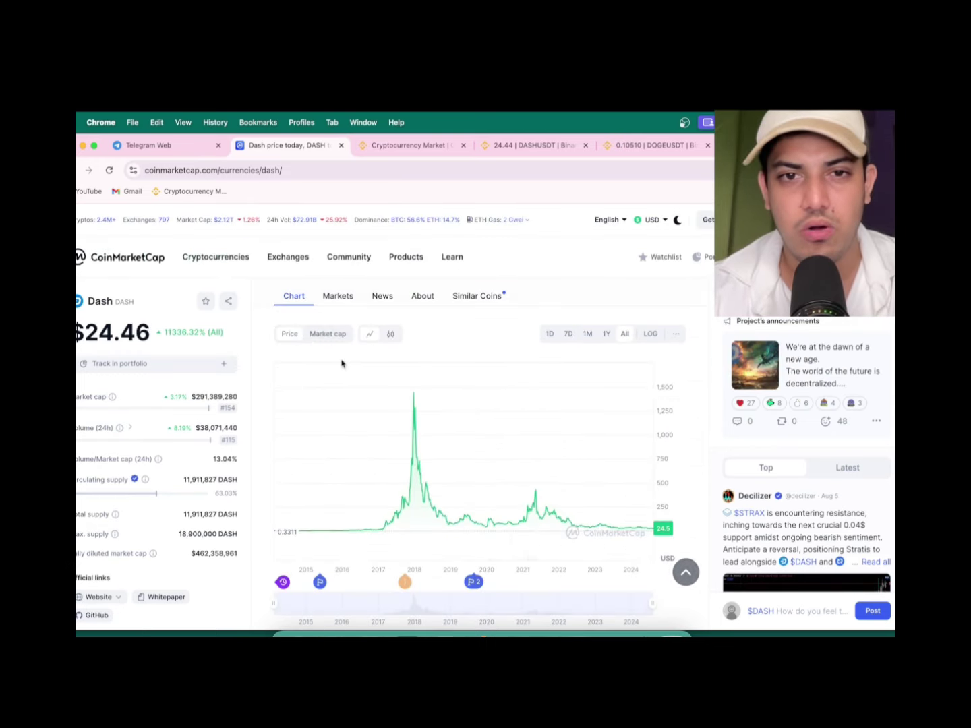
{"action": "type", "text": "/"}
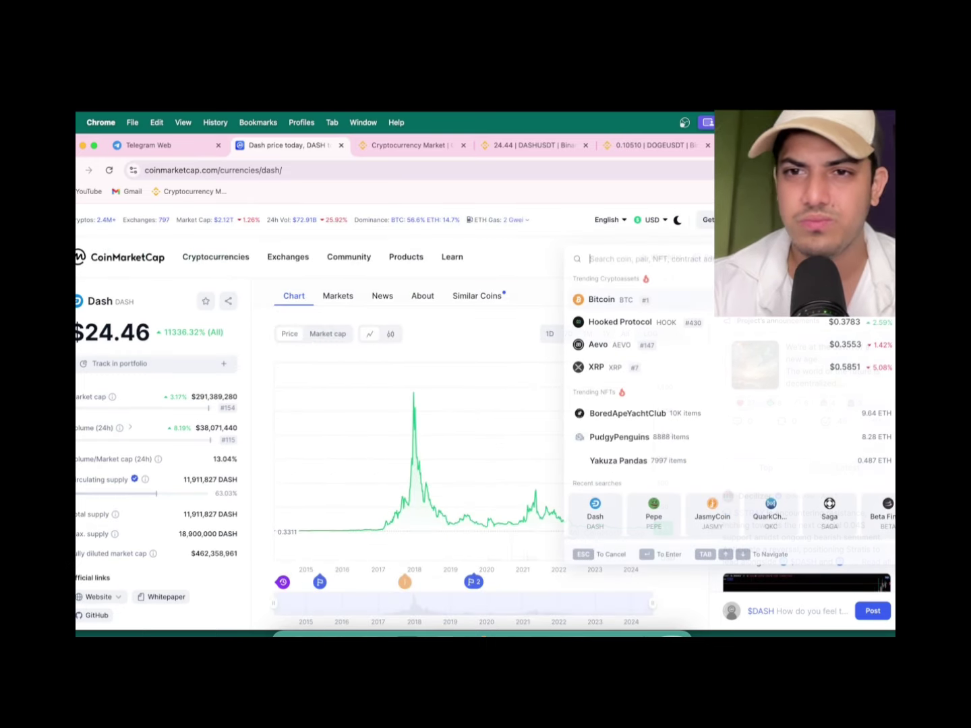
{"action": "type", "text": "shi"}
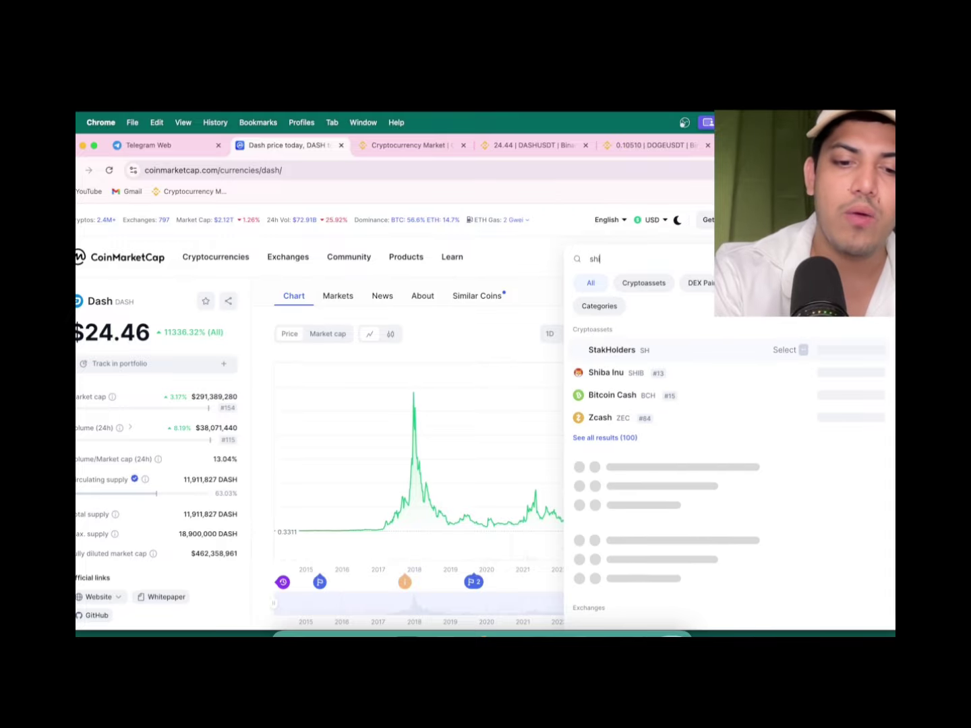
{"action": "type", "text": "b"}
- Open the Shiba Inu page and highlight its price near $0.0000141
{"action": "left_click", "coordinate": [607, 349]}
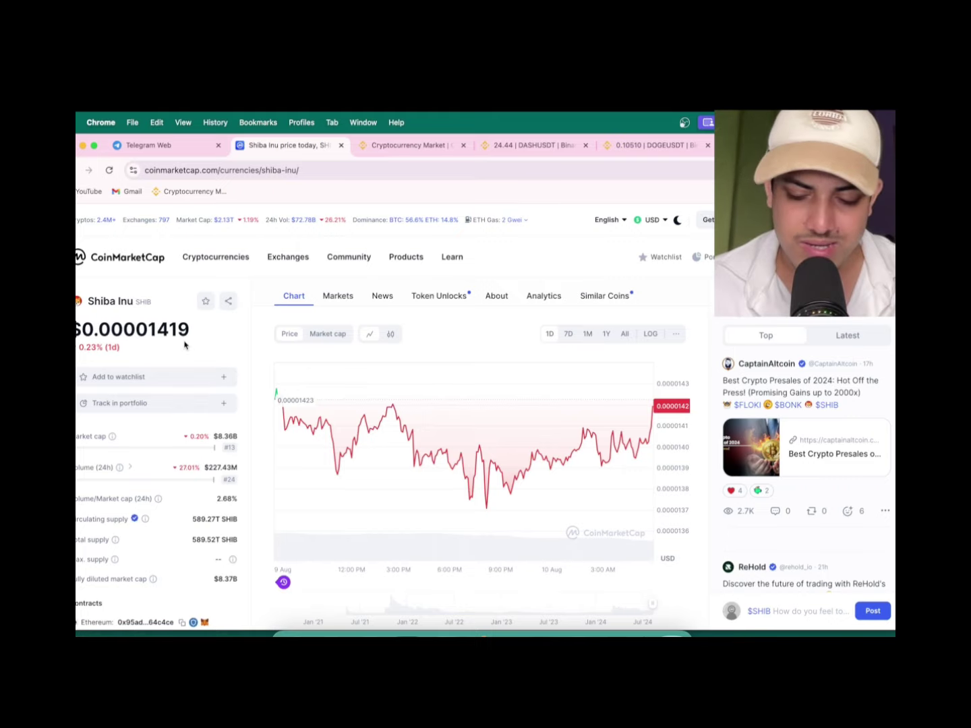
{"action": "scroll", "coordinate": [185, 345], "scroll_direction": "down", "scroll_amount": 3}
{"action": "scroll", "coordinate": [185, 365], "scroll_direction": "up", "scroll_amount": 3}
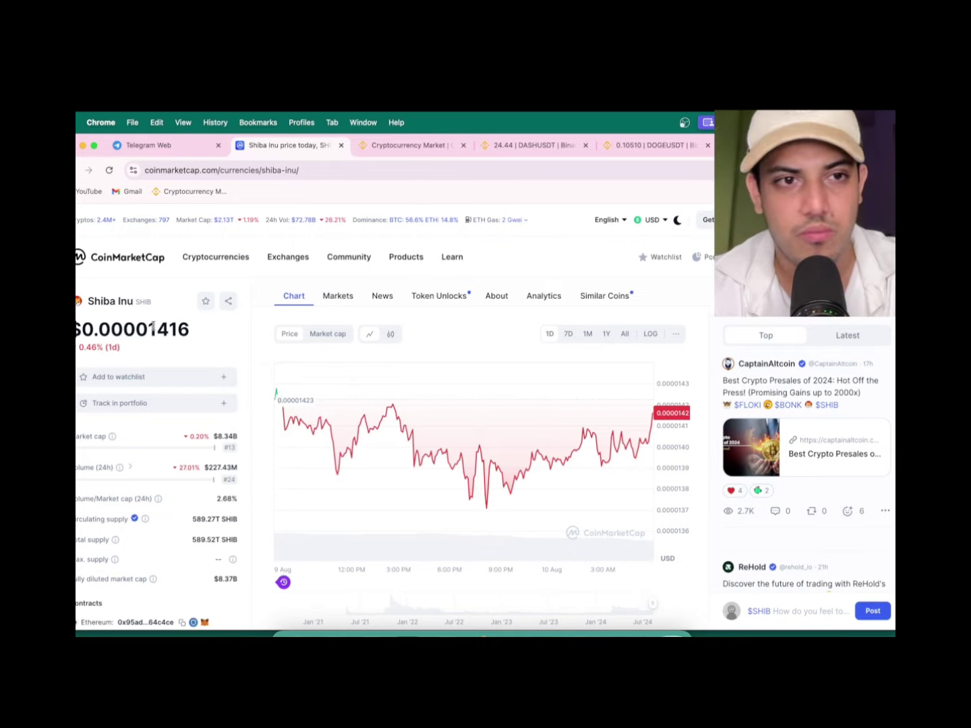
{"action": "left_click_drag", "start_coordinate": [75, 330], "coordinate": [174, 318]}
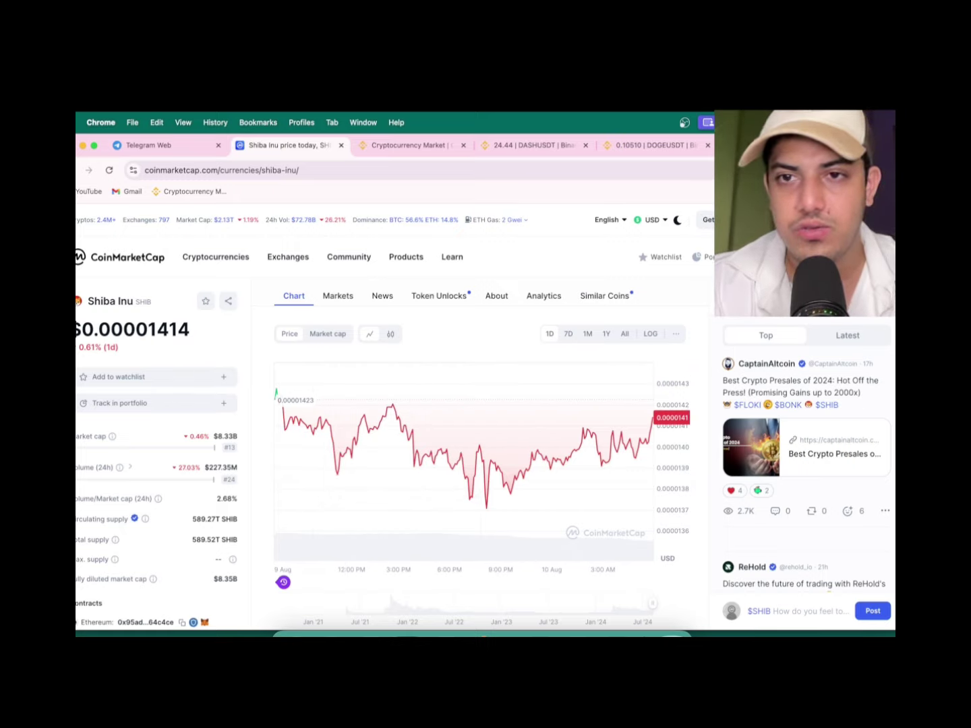
{"action": "type", "text": "/"}
{"action": "type", "text": "t"}
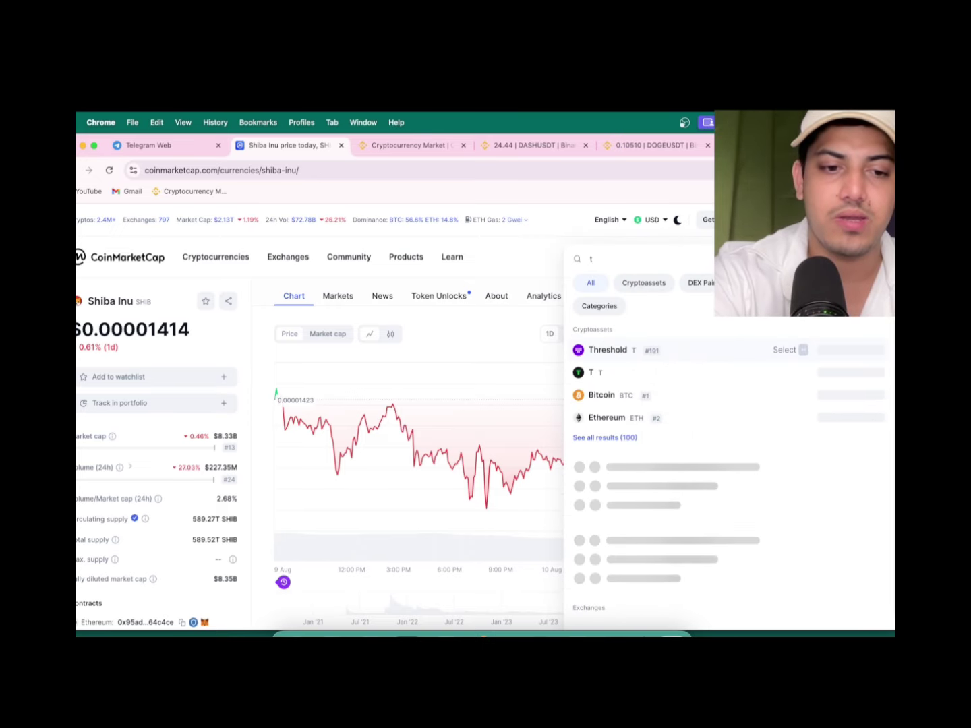
{"action": "type", "text": "wt"}
- Load the Trust Wallet Token page and glance at the Binance USDT markets tab
{"action": "key", "text": "Return"}
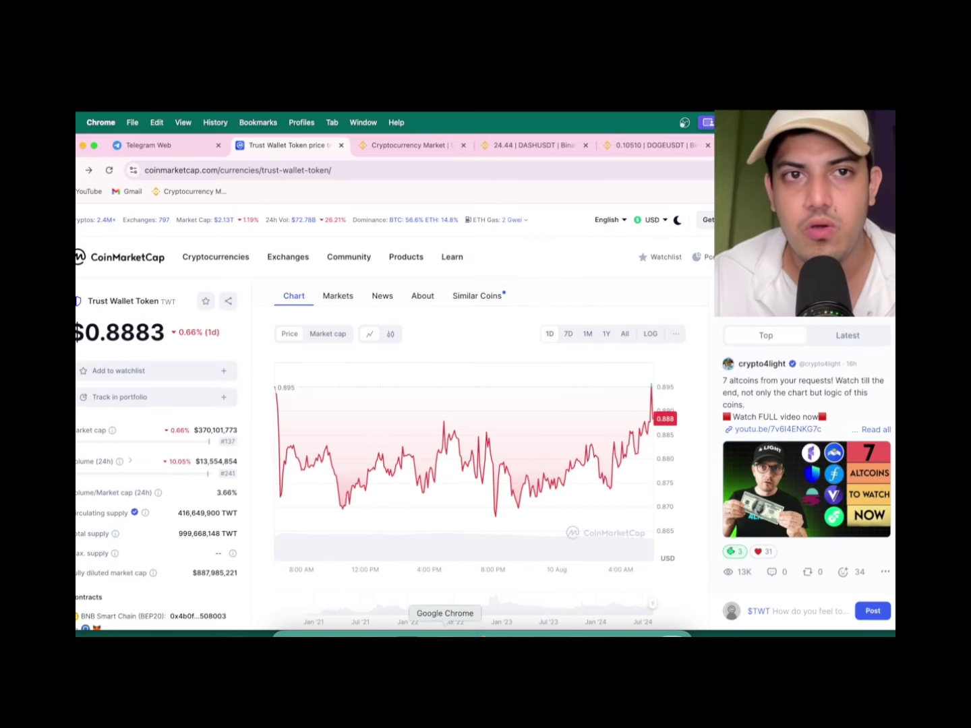
{"action": "left_click", "coordinate": [410, 145]}
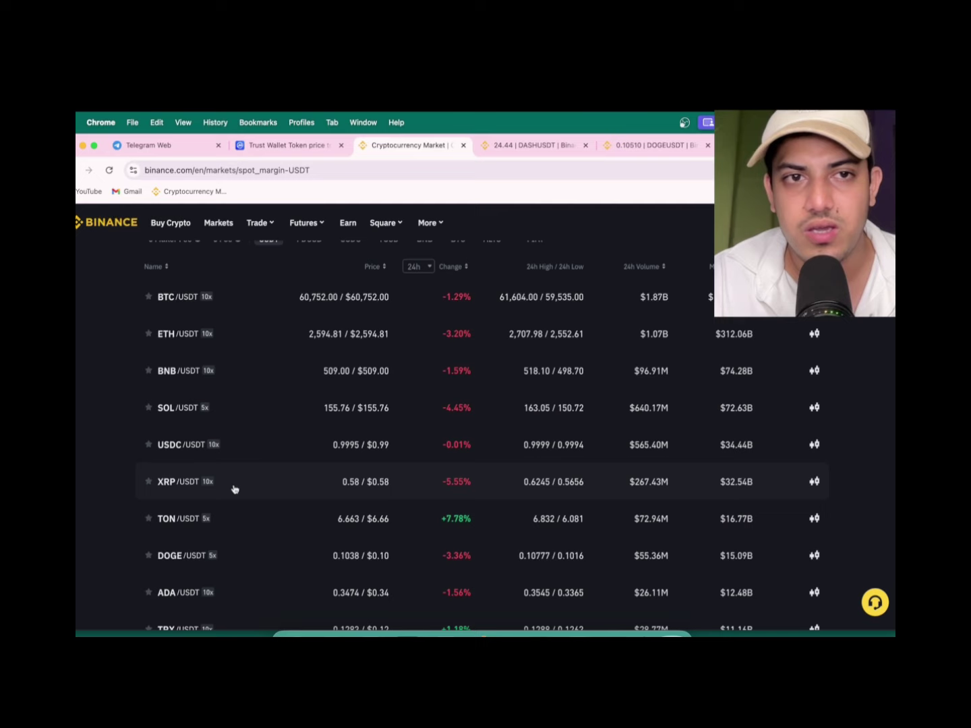
{"action": "left_click", "coordinate": [293, 145]}
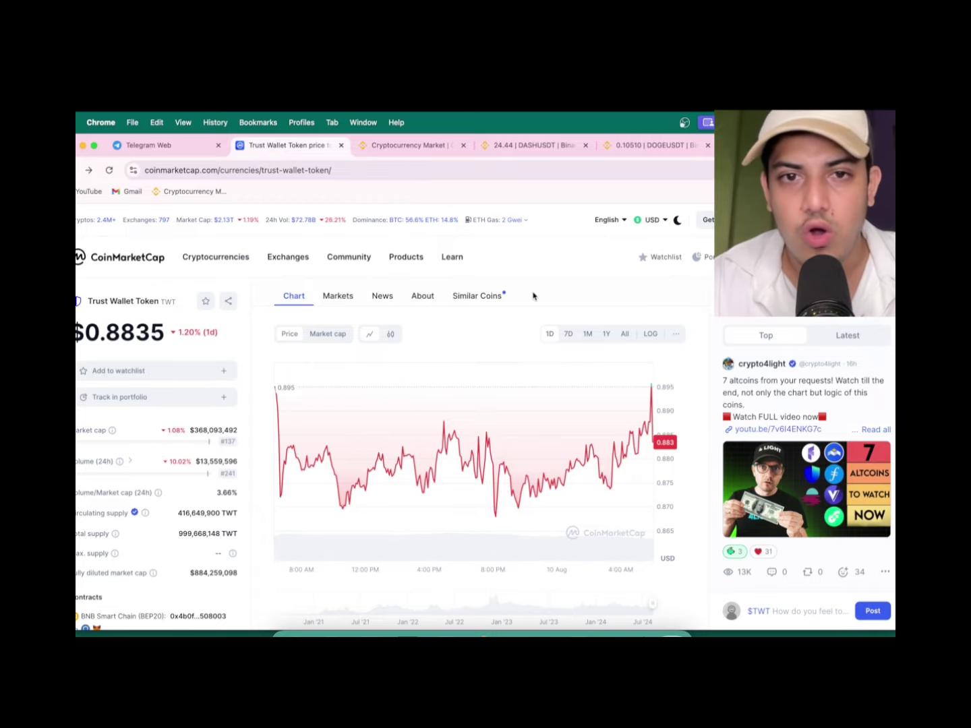
{"action": "scroll", "coordinate": [533, 295], "scroll_direction": "down", "scroll_amount": 2}
{"action": "scroll", "coordinate": [342, 258], "scroll_direction": "up", "scroll_amount": 2}
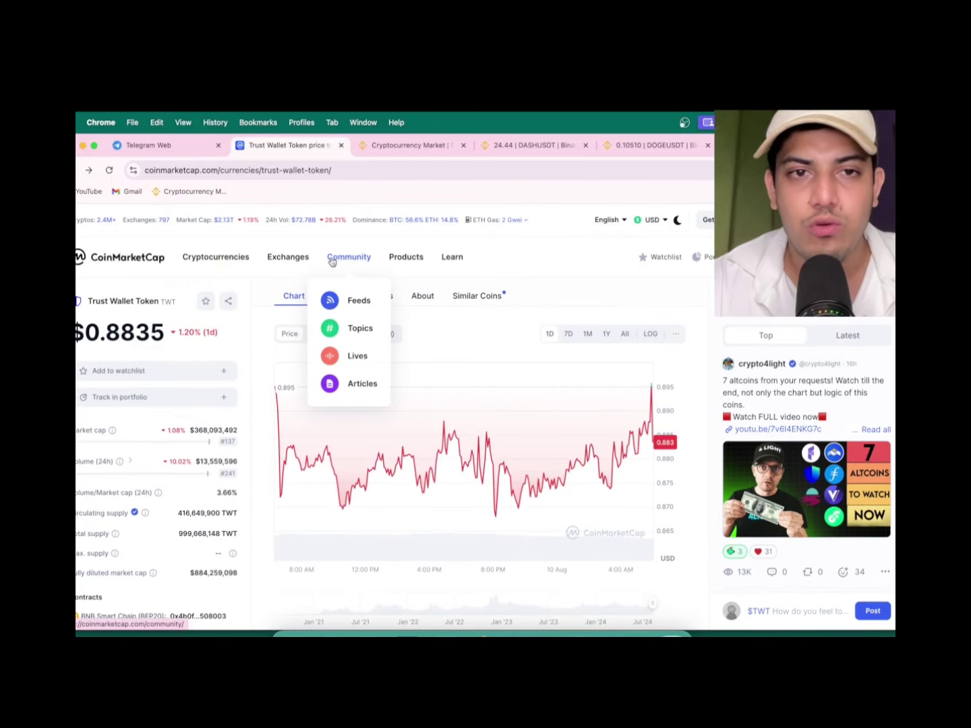
{"action": "mouse_move", "coordinate": [288, 257]}
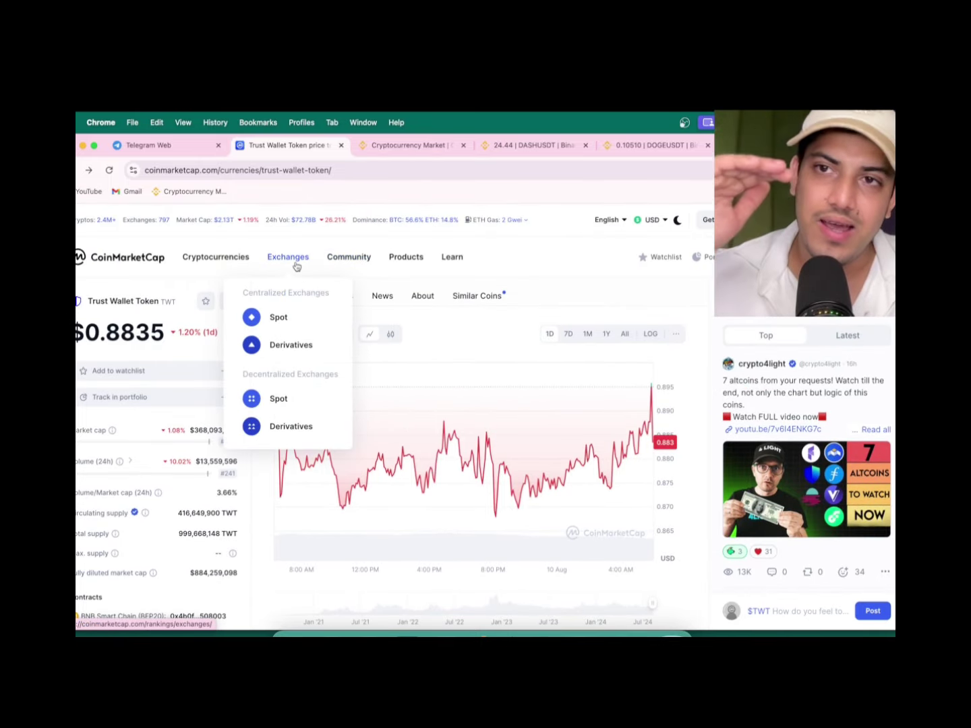
{"action": "scroll", "coordinate": [447, 548], "scroll_direction": "down", "scroll_amount": 2}
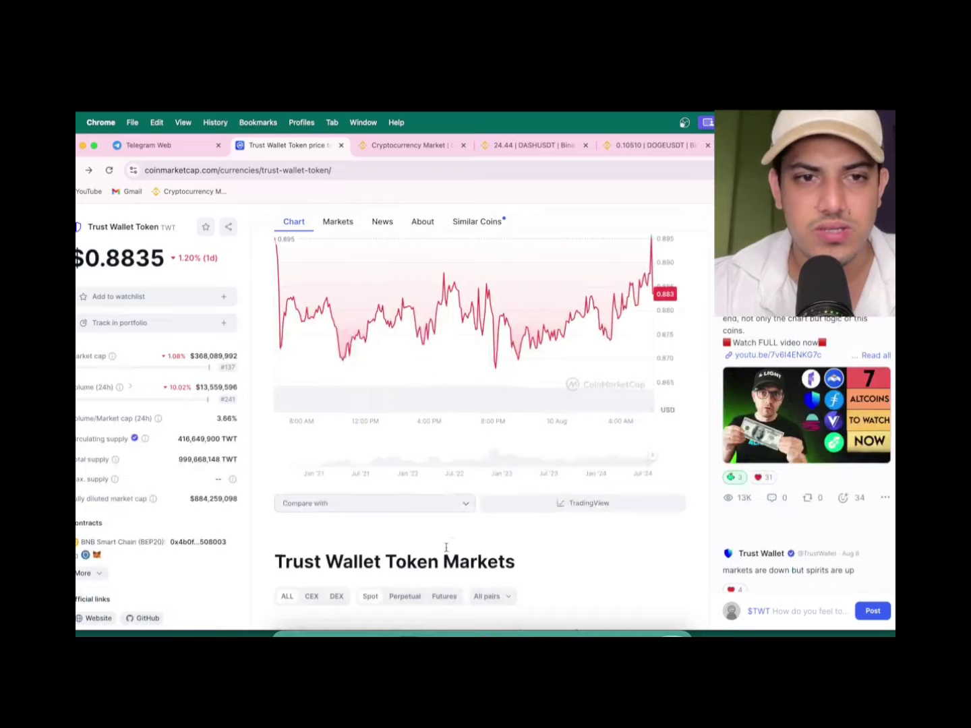
{"action": "scroll", "coordinate": [446, 547], "scroll_direction": "down", "scroll_amount": 5}
{"action": "scroll", "coordinate": [337, 524], "scroll_direction": "up", "scroll_amount": 4}
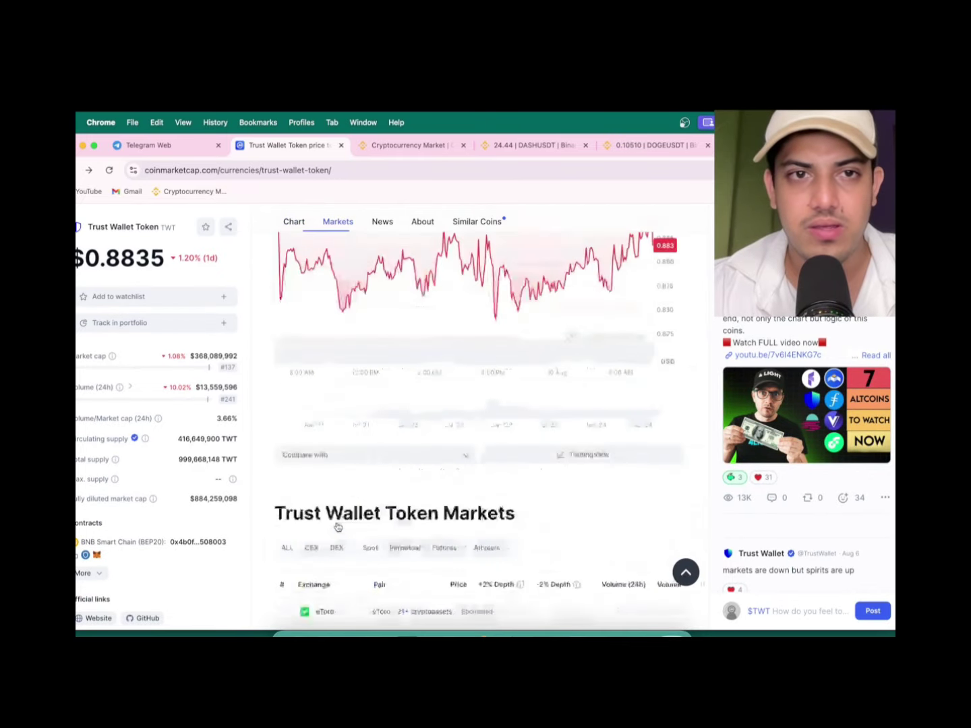
{"action": "scroll", "coordinate": [347, 455], "scroll_direction": "up", "scroll_amount": 2}
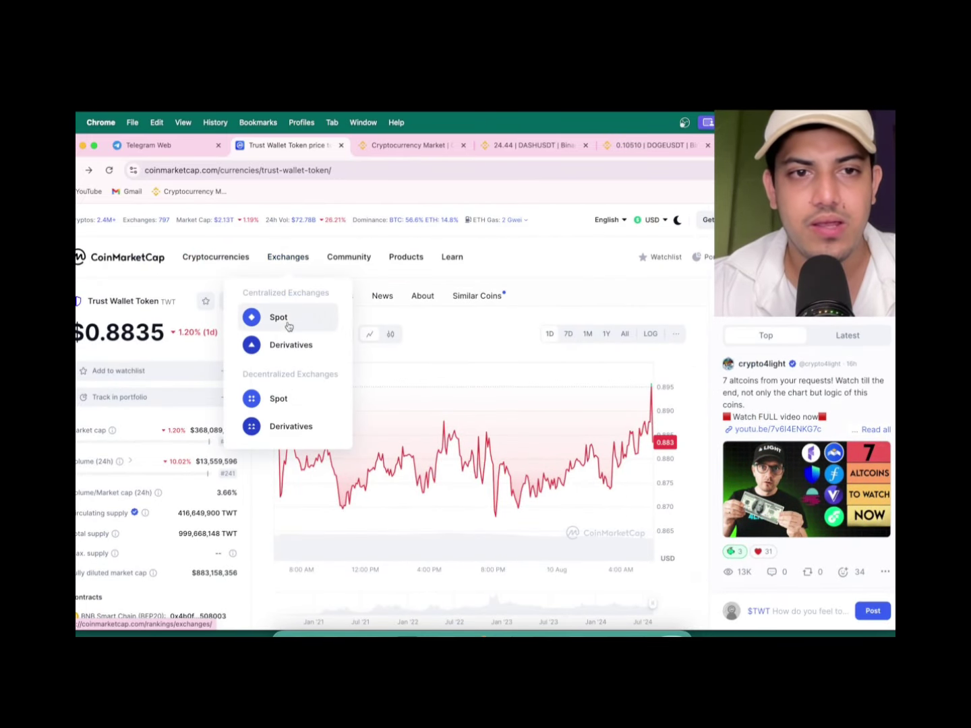
- View the derivatives exchanges ranking, then return to the Trust Wallet Token page
{"action": "left_click", "coordinate": [298, 354]}
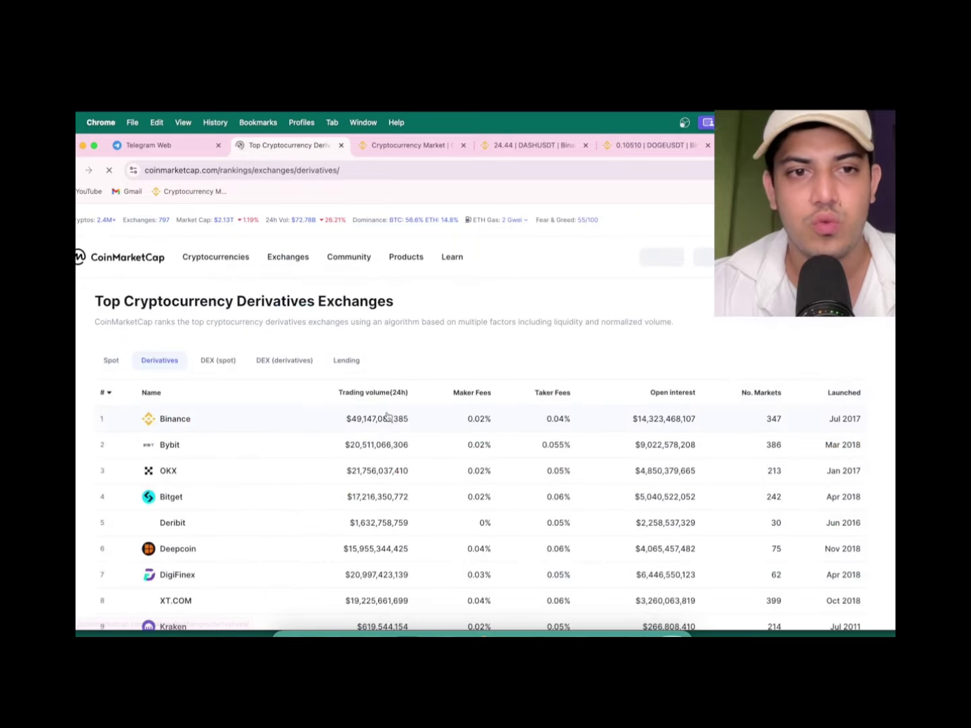
{"action": "scroll", "coordinate": [397, 426], "scroll_direction": "down", "scroll_amount": 2}
{"action": "scroll", "coordinate": [397, 423], "scroll_direction": "down", "scroll_amount": 1}
{"action": "scroll", "coordinate": [398, 423], "scroll_direction": "down", "scroll_amount": 2}
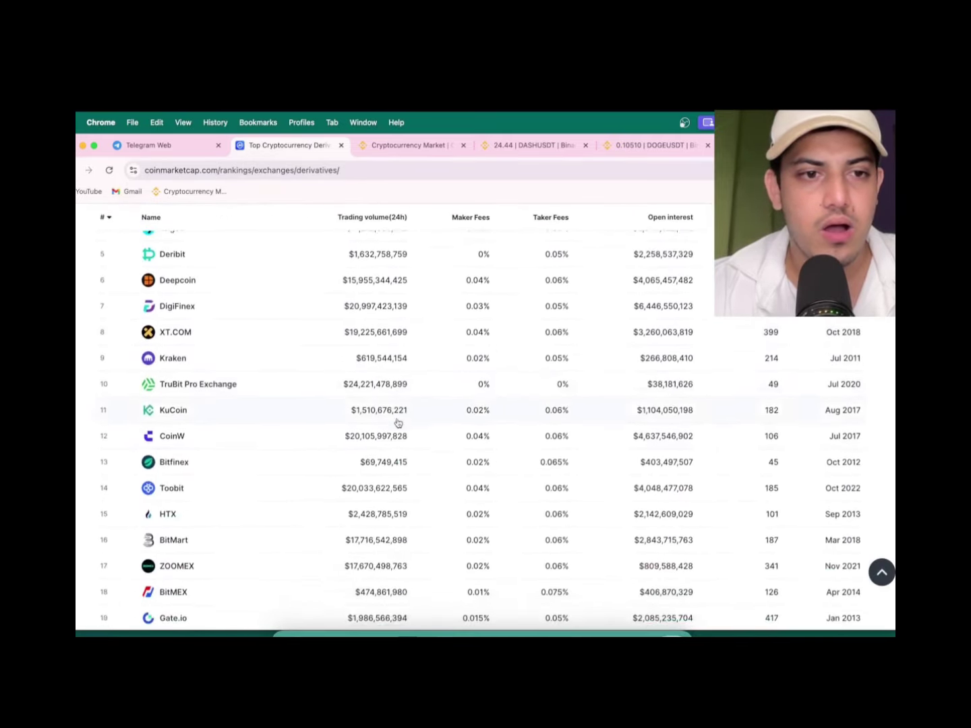
{"action": "scroll", "coordinate": [397, 423], "scroll_direction": "down", "scroll_amount": 1}
{"action": "scroll", "coordinate": [398, 423], "scroll_direction": "up", "scroll_amount": 2}
{"action": "scroll", "coordinate": [398, 422], "scroll_direction": "up", "scroll_amount": 3}
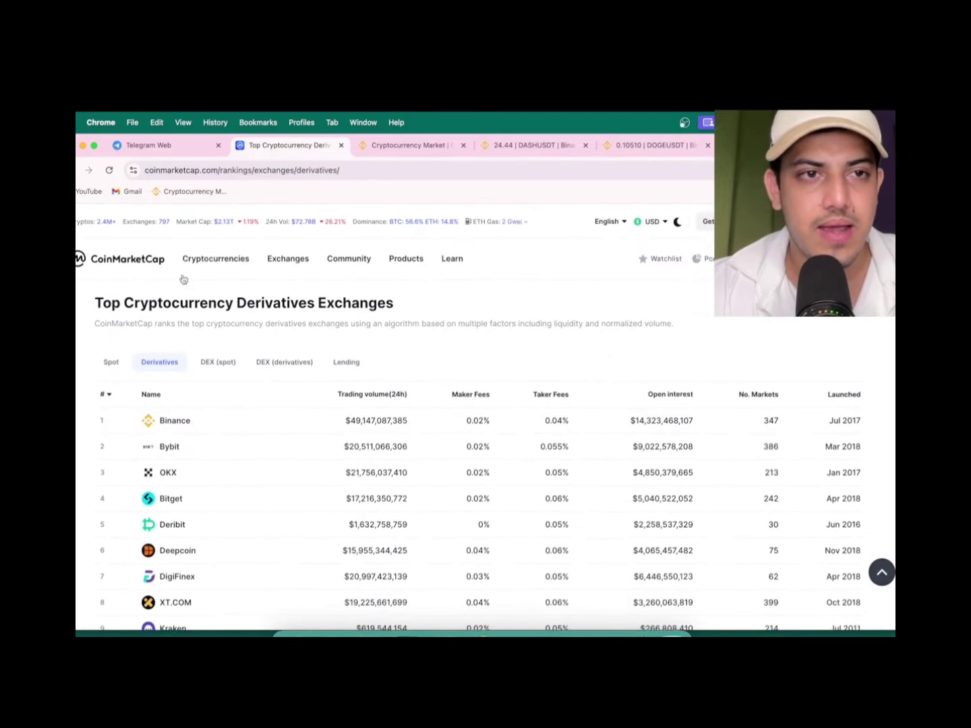
{"action": "left_click", "coordinate": [80, 194]}
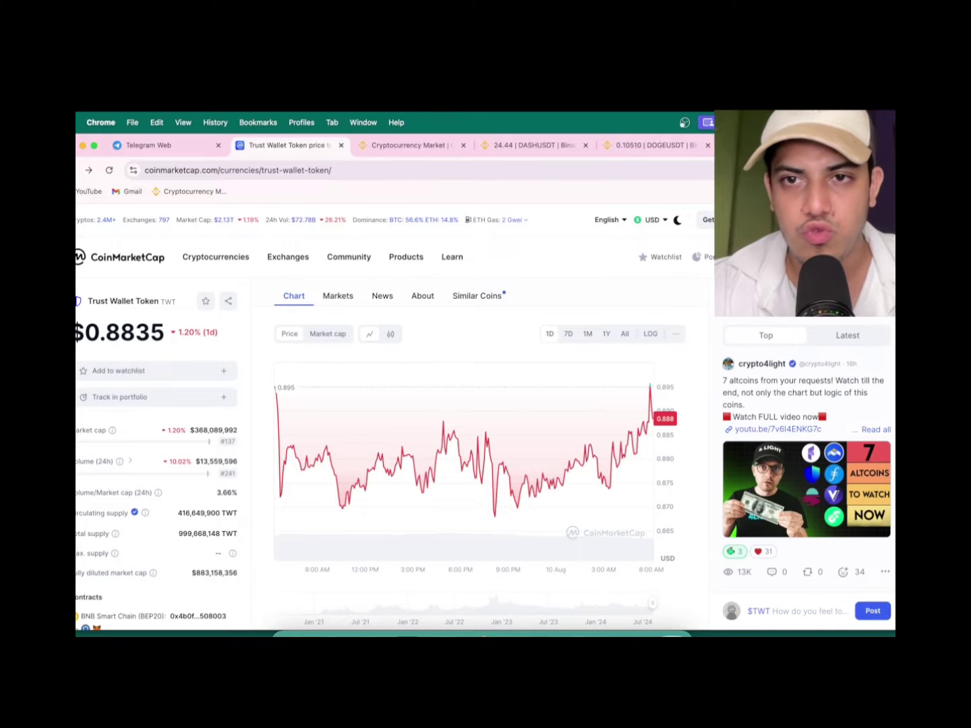
{"action": "type", "text": "/u"}
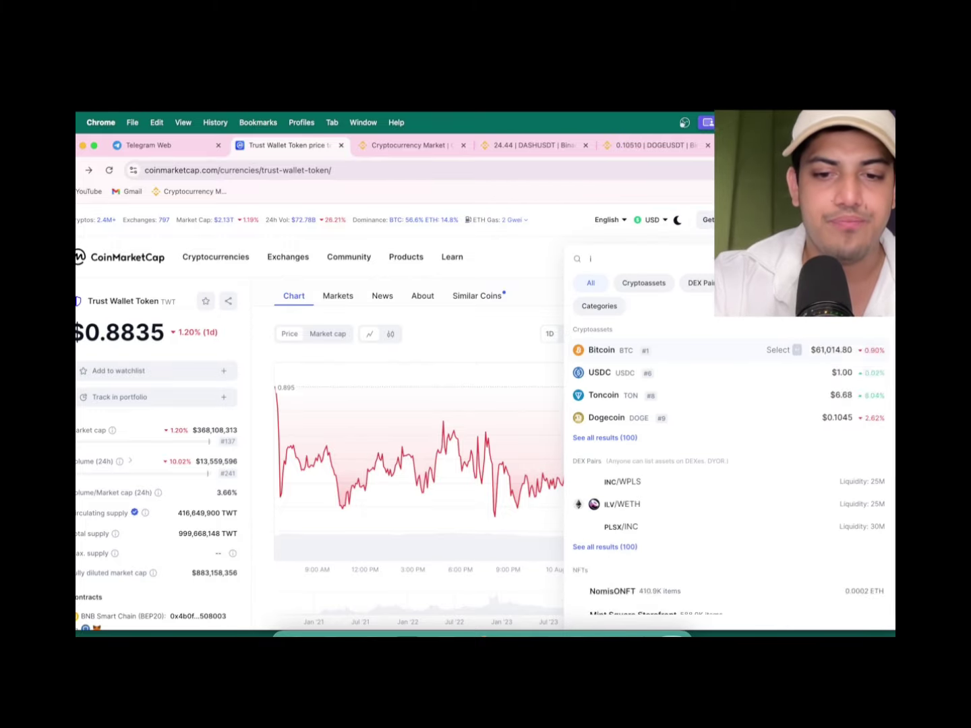
- Search 'uni' and load the Uniswap page showing UNI at $6.14
{"action": "key", "text": "BackSpace"}
{"action": "type", "text": "uni"}
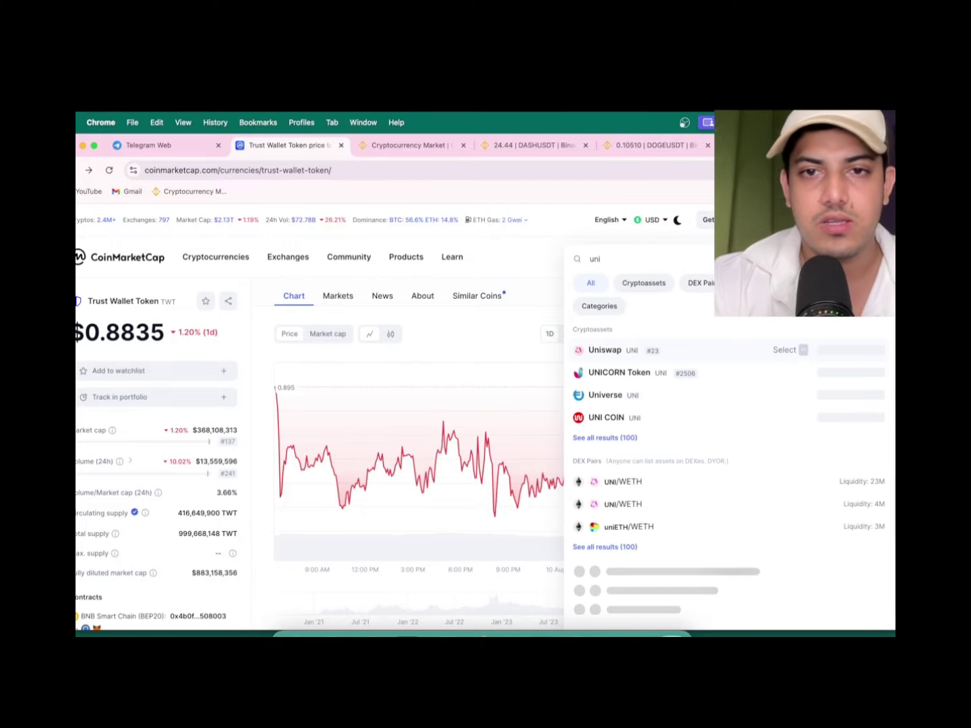
{"action": "left_click", "coordinate": [611, 350]}
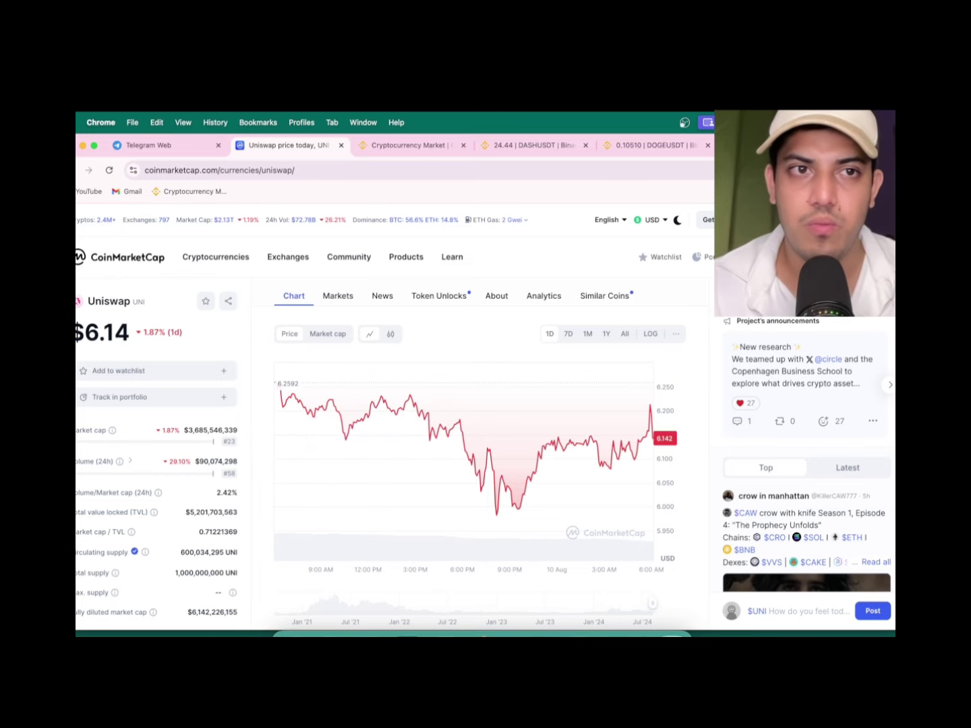
- Switch to the Telegram Web channel with the SOL/USDT trade post
{"action": "left_click", "coordinate": [151, 145]}
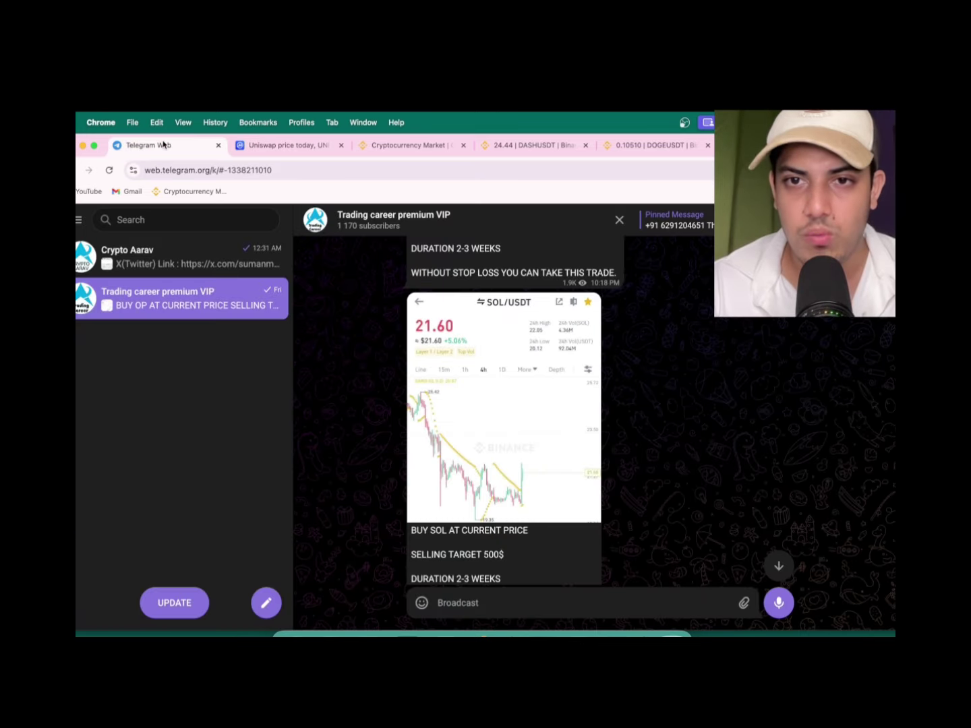